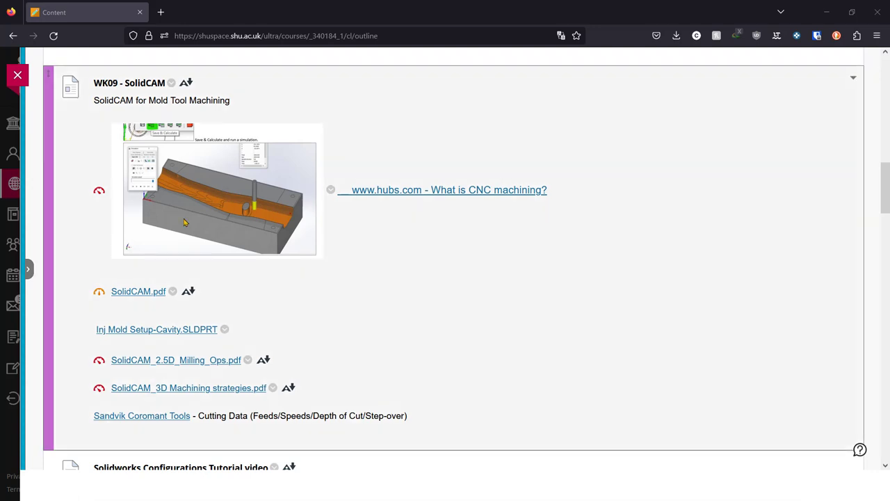
# - Open the Hubs 'What is CNC machining?' link under WK09 - SolidCAM in a background tab
pyautogui.scroll(3, 209, 237)
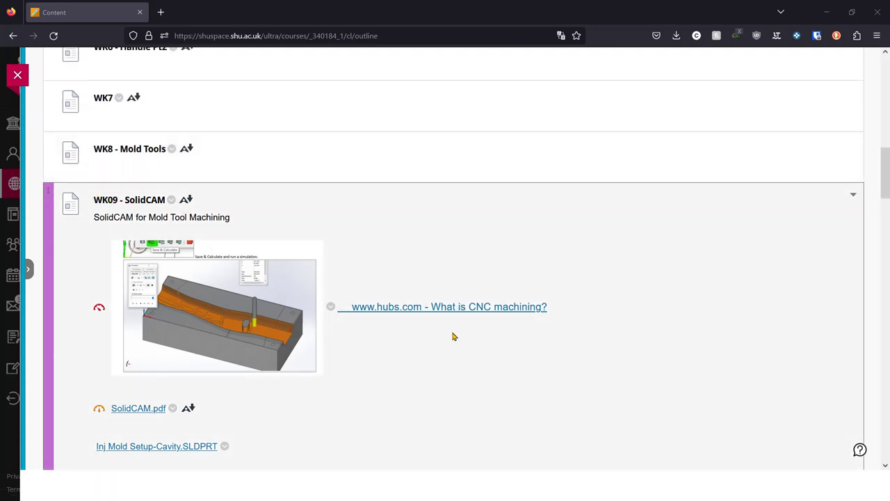
pyautogui.scroll(-2, 453, 336)
pyautogui.scroll(-2, 432, 325)
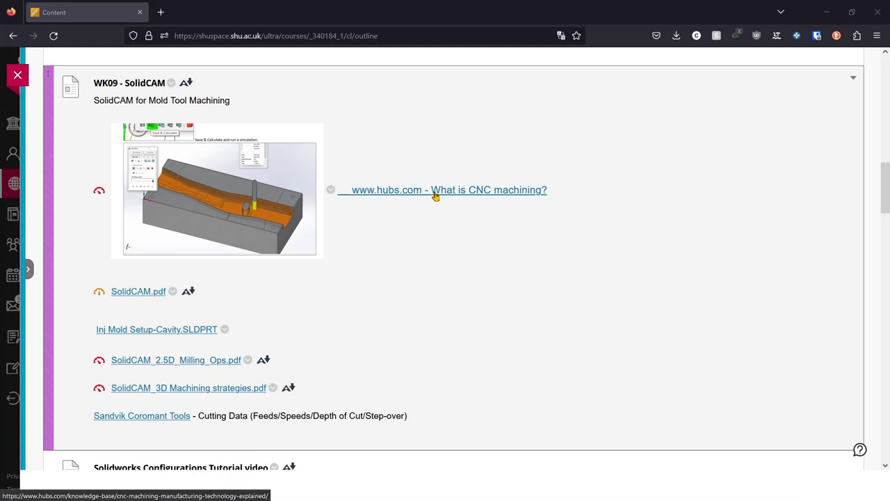
pyautogui.middleClick(397, 192)
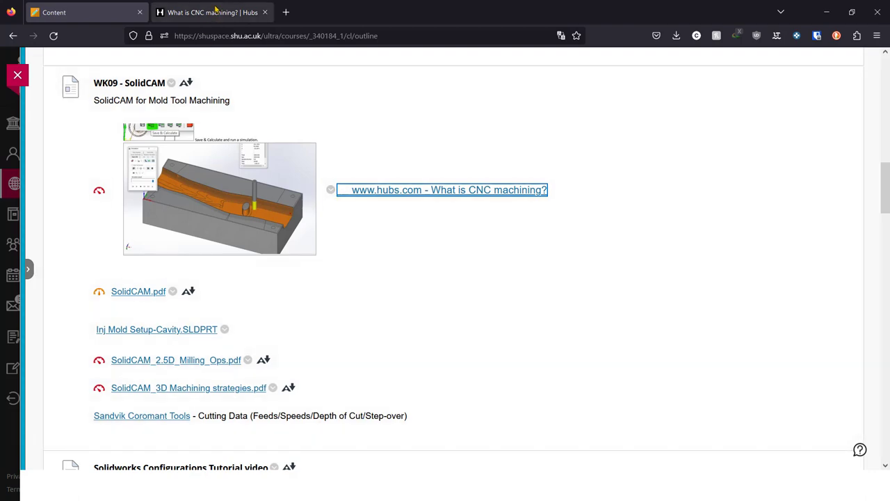
# - Skim the Hubs article's milling, turning and cutting-tool sections, then return to the course content
pyautogui.click(218, 12)
pyautogui.scroll(-15, 420, 319)
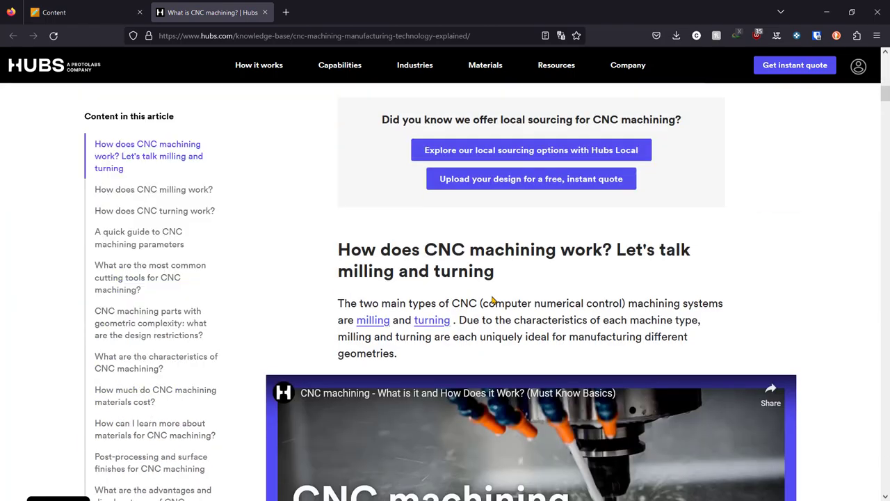
pyautogui.scroll(-3, 492, 297)
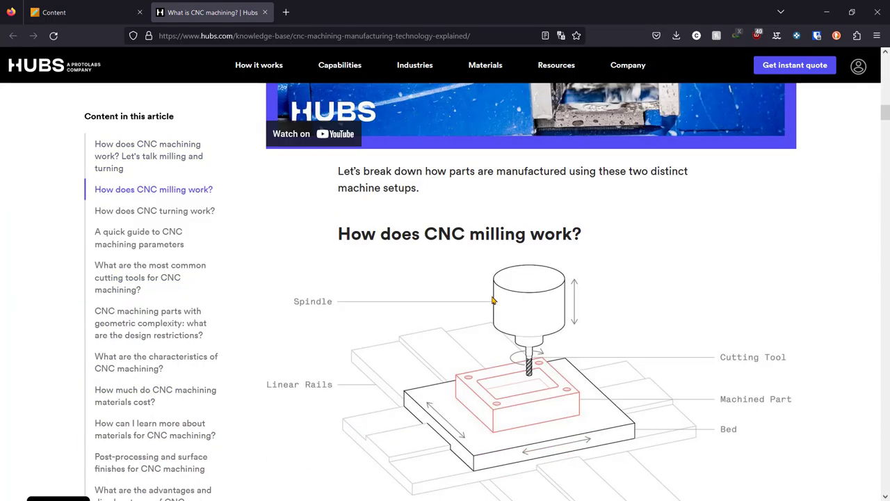
pyautogui.scroll(-15, 477, 287)
pyautogui.scroll(-20, 473, 291)
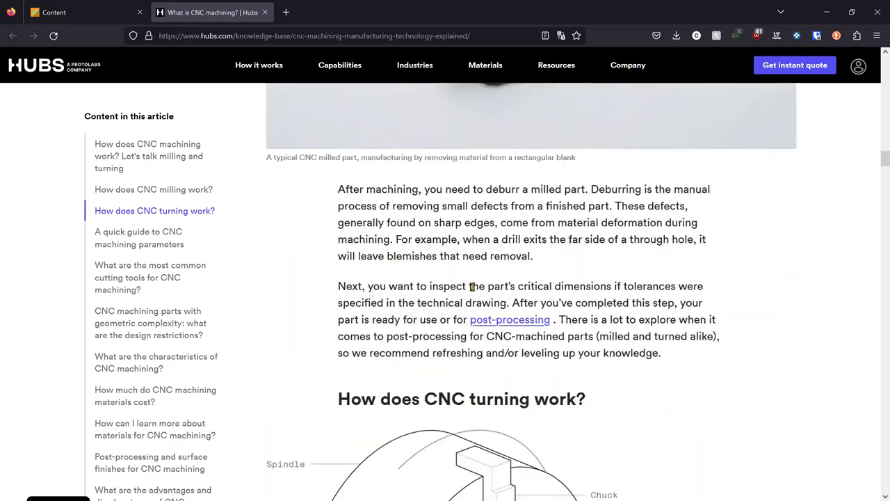
pyautogui.scroll(-20, 470, 285)
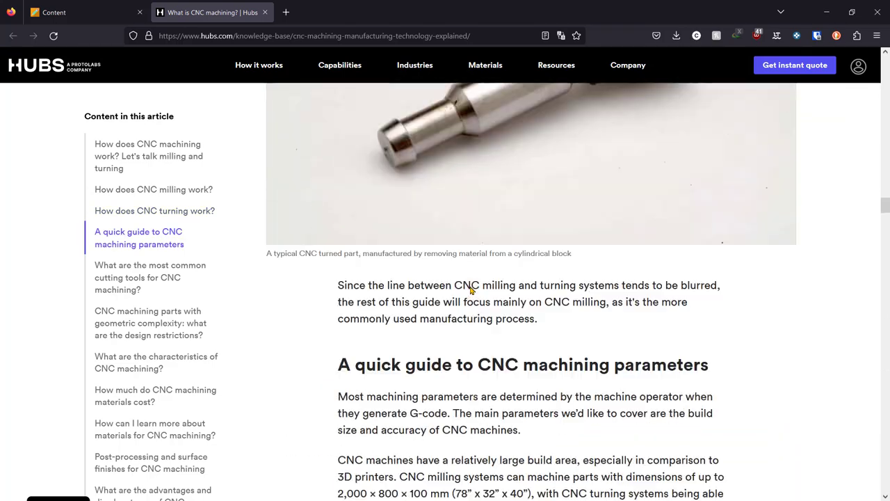
pyautogui.scroll(3, 470, 291)
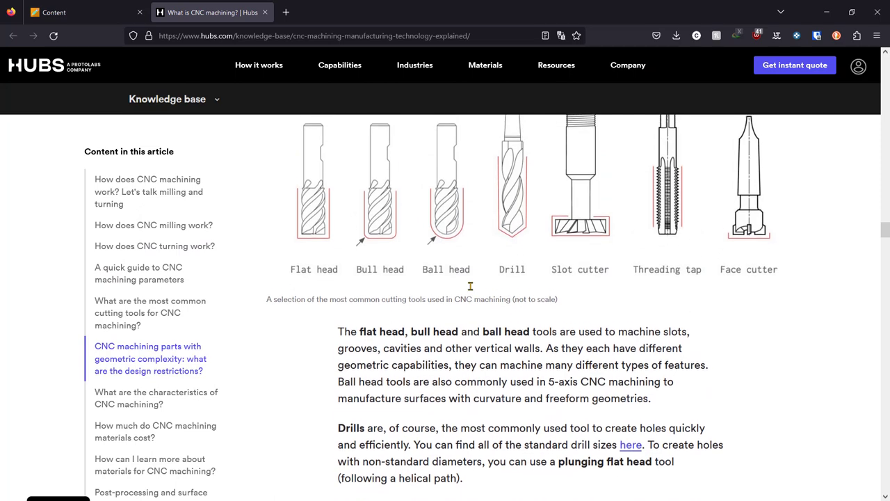
pyautogui.click(133, 17)
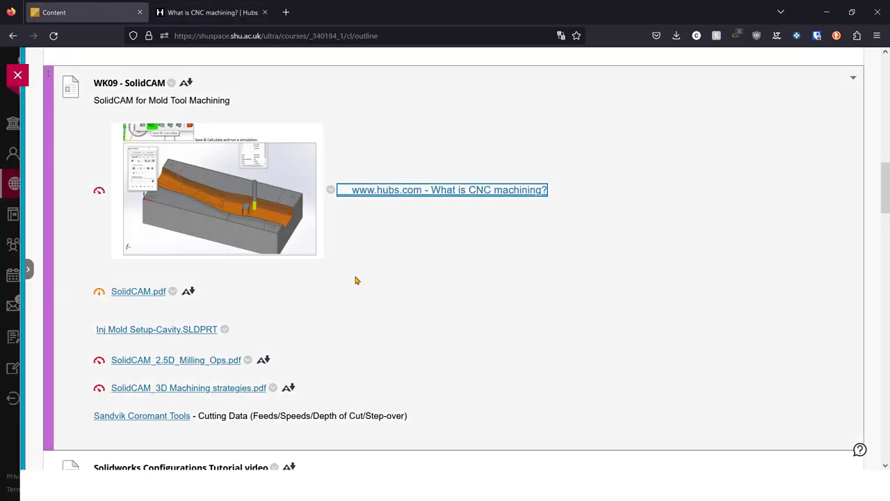
# - Open the SolidCAM.pdf guide in its own tab
pyautogui.click(143, 293)
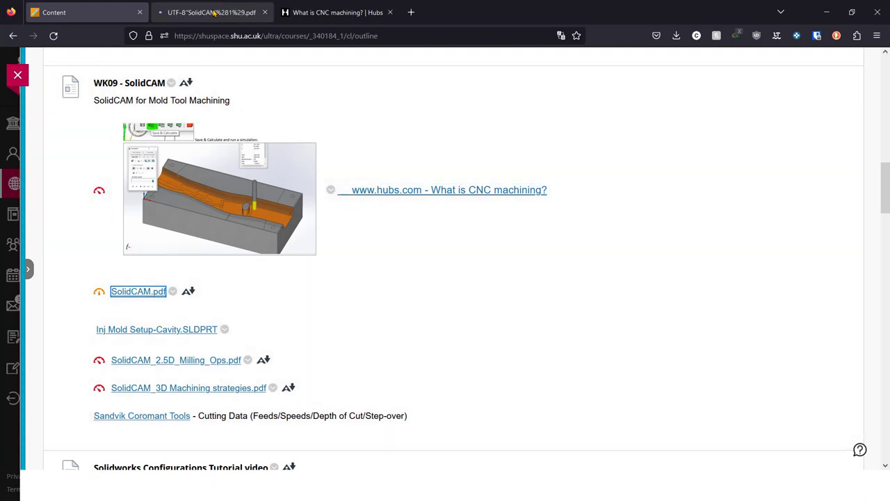
pyautogui.click(213, 13)
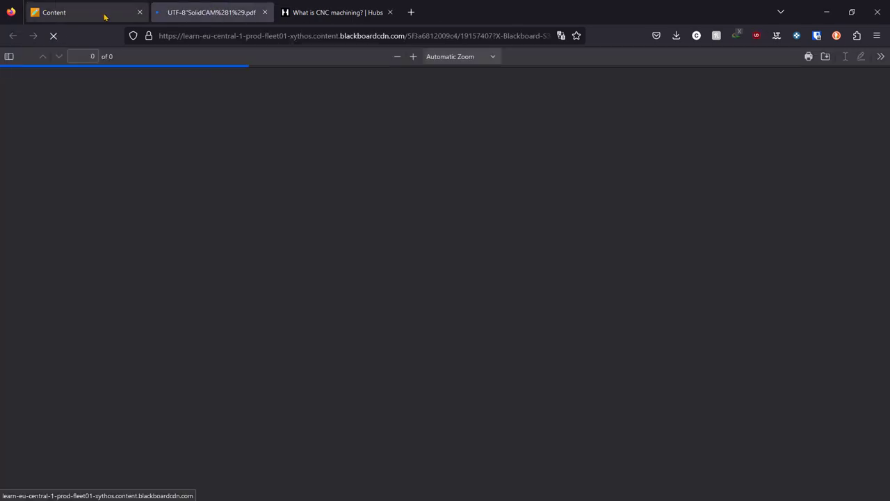
pyautogui.click(104, 14)
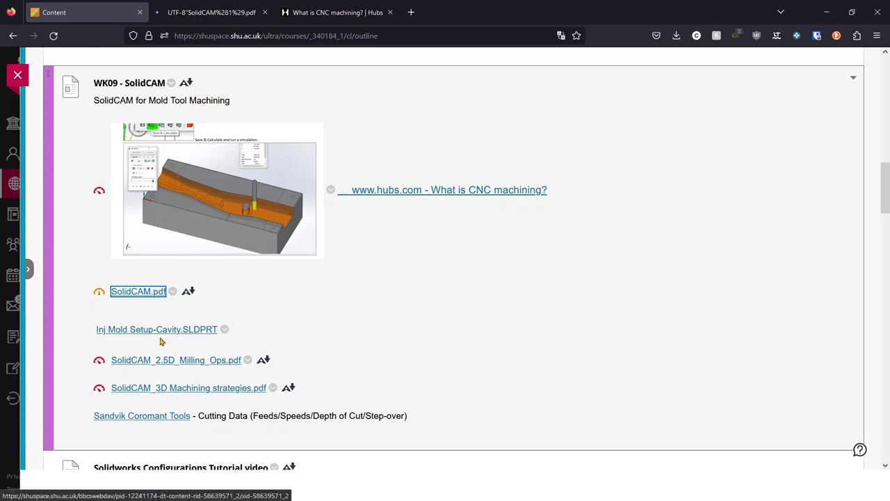
# - Save Inj Mold Setup-Cavity.SLDPRT into the SolidCAM1 folder via Save Link As
pyautogui.rightClick(159, 334)
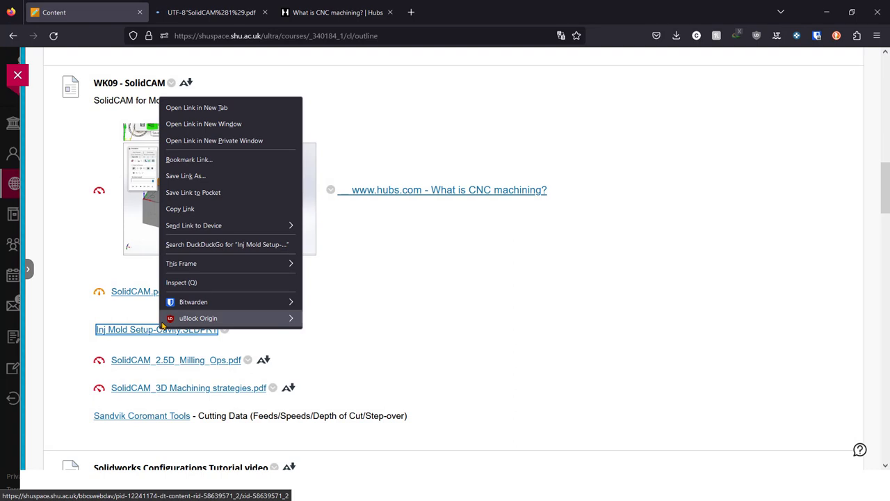
pyautogui.click(187, 181)
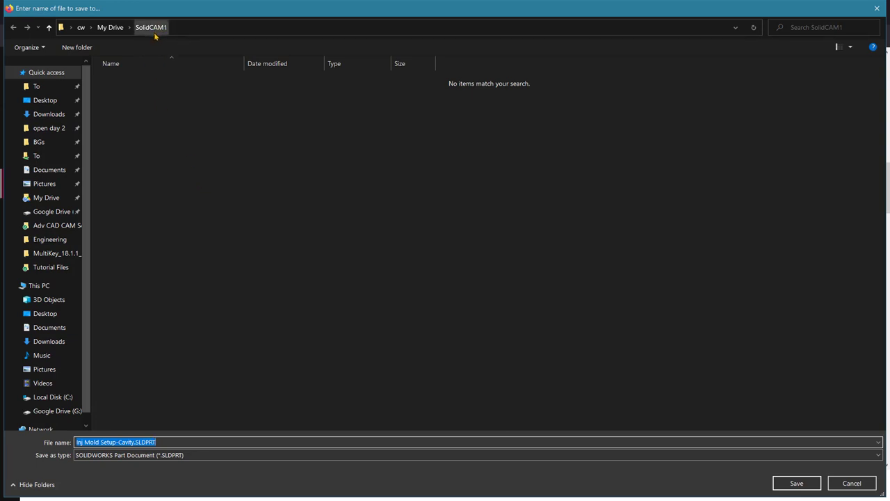
pyautogui.click(797, 483)
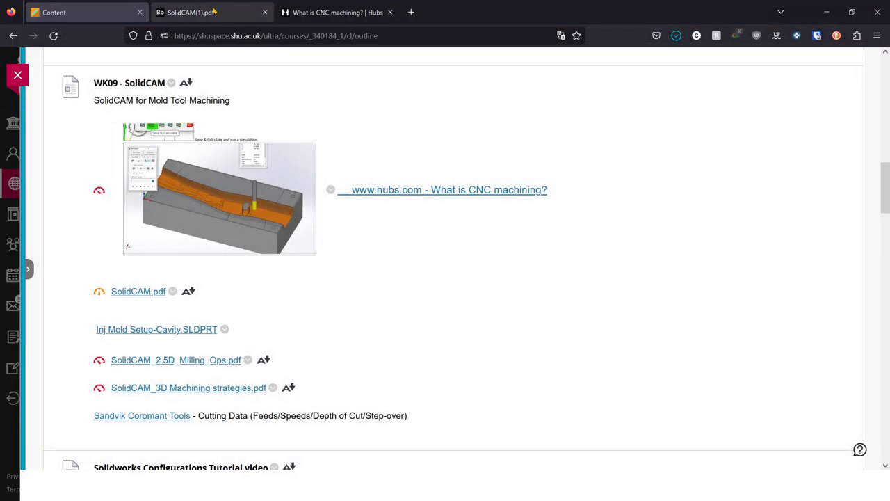
pyautogui.click(214, 13)
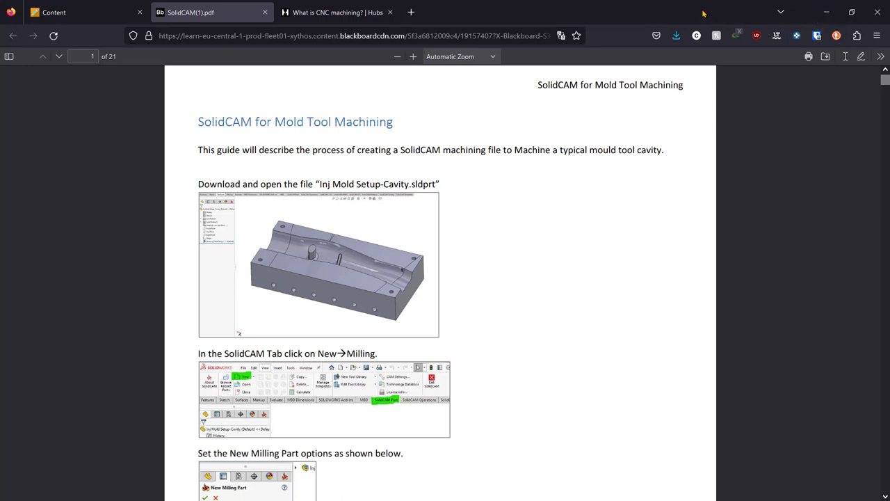
# - Minimize Firefox after reading the guide's first page to reveal SOLIDWORKS
pyautogui.click(826, 12)
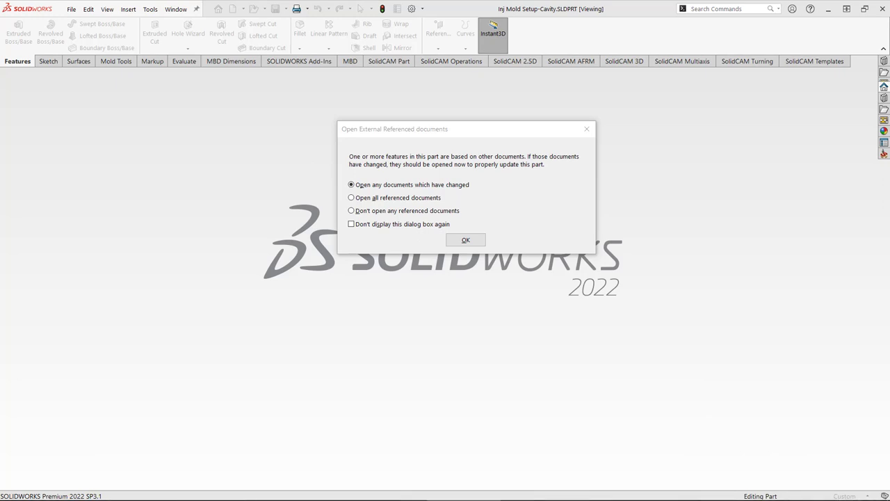
# - Accept the referenced-documents and educational-version prompts, then orbit the cavity block and select its stock body
pyautogui.click(589, 132)
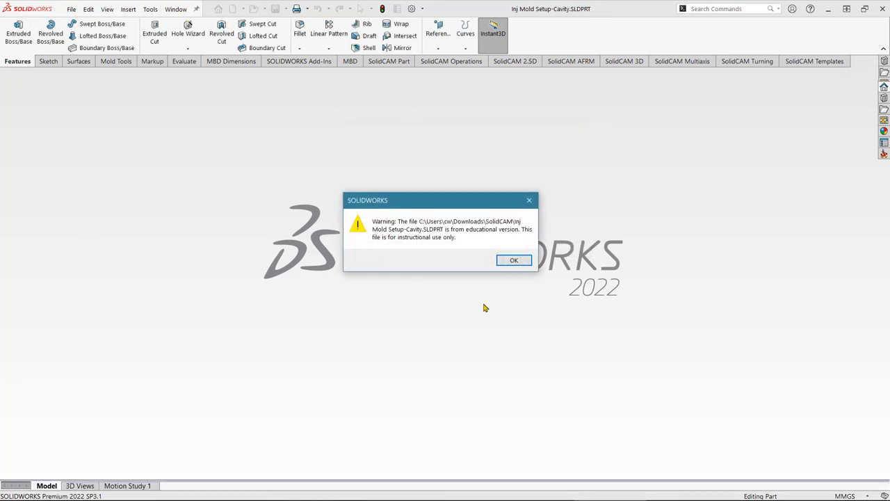
pyautogui.click(525, 262)
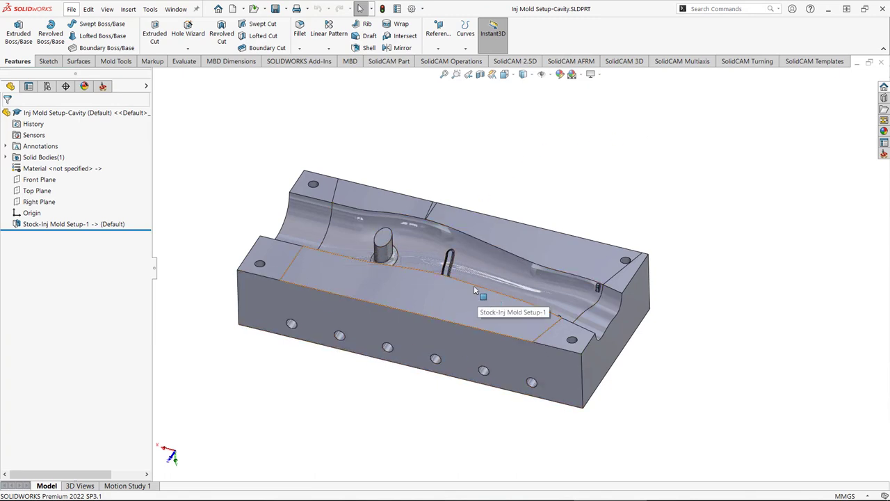
pyautogui.moveTo(469, 277); pyautogui.dragTo(491, 280, button='middle')
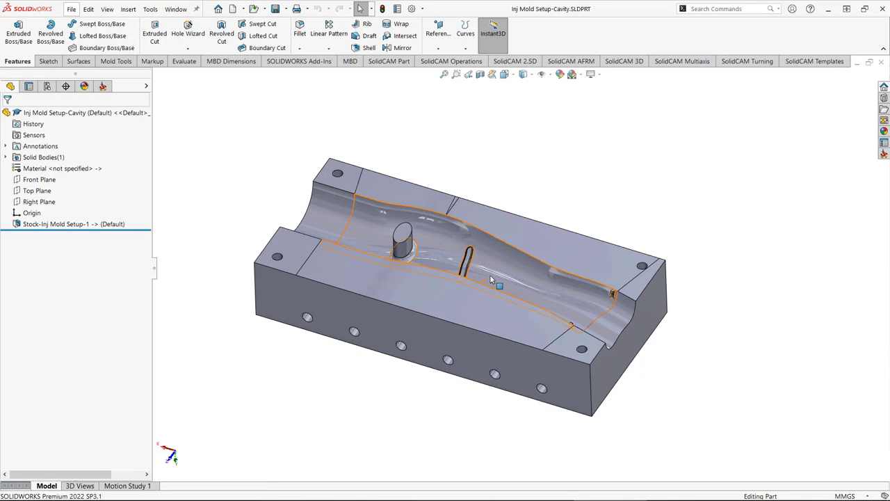
pyautogui.moveTo(538, 288); pyautogui.dragTo(512, 292, button='middle')
pyautogui.scroll(-5, 516, 245)
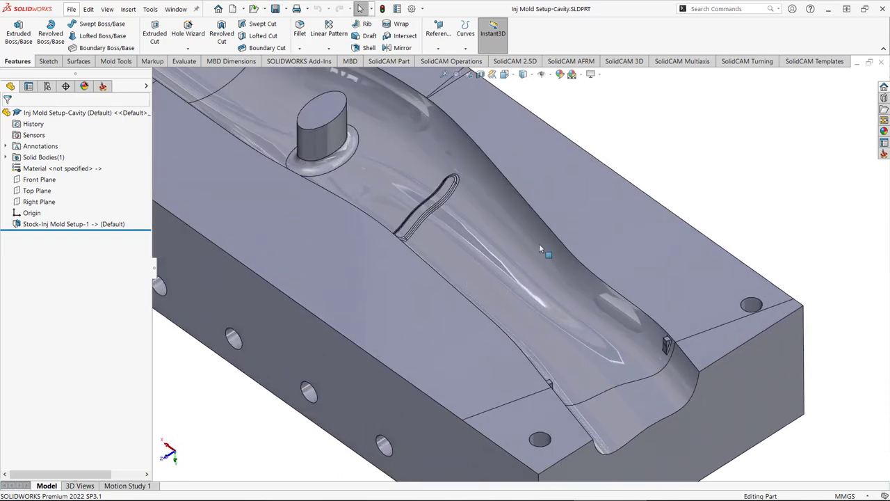
pyautogui.moveTo(537, 299)
pyautogui.mouseDown(button='middle')
pyautogui.moveTo(512, 236)
pyautogui.moveTo(536, 306)
pyautogui.mouseUp(button='middle')
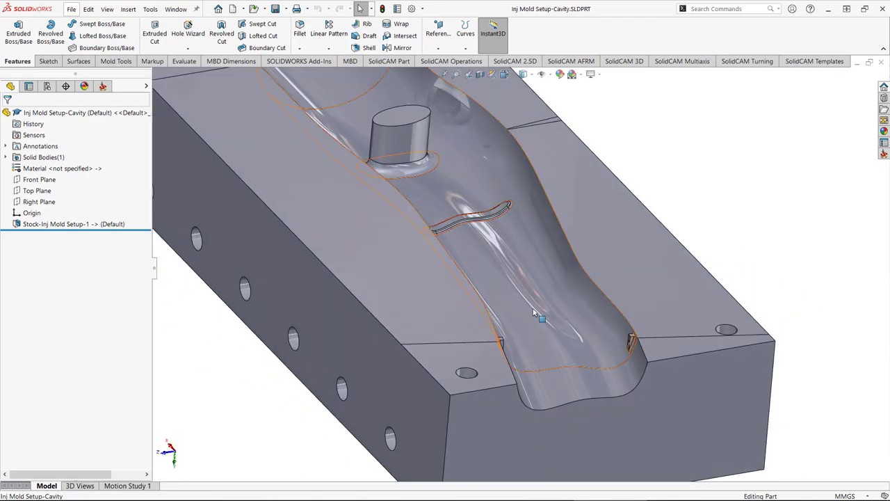
pyautogui.click(536, 306)
pyautogui.scroll(3, 480, 212)
pyautogui.moveTo(480, 212); pyautogui.dragTo(492, 231, button='middle')
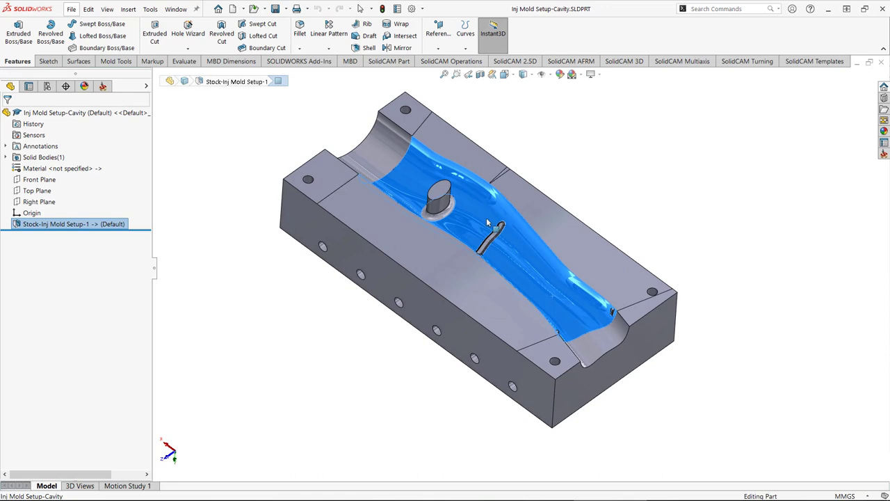
pyautogui.press('Escape')
pyautogui.scroll(6, 453, 206)
pyautogui.click(454, 206)
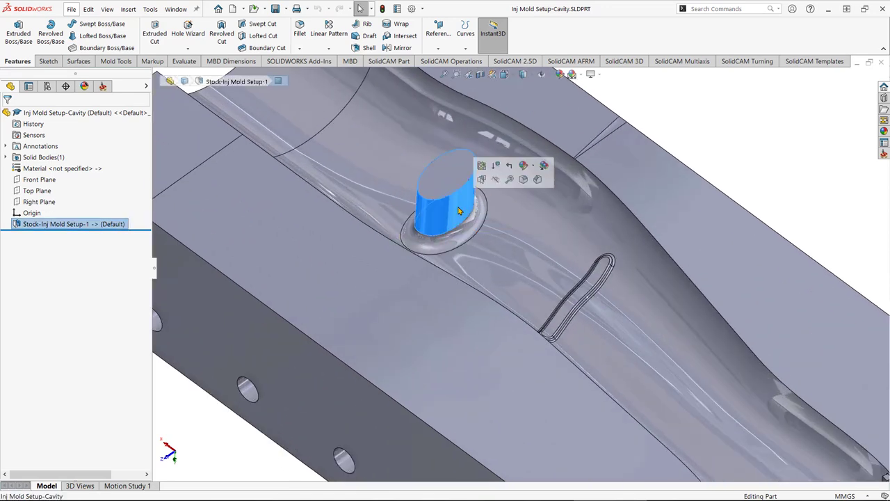
pyautogui.click(460, 239)
pyautogui.click(452, 217)
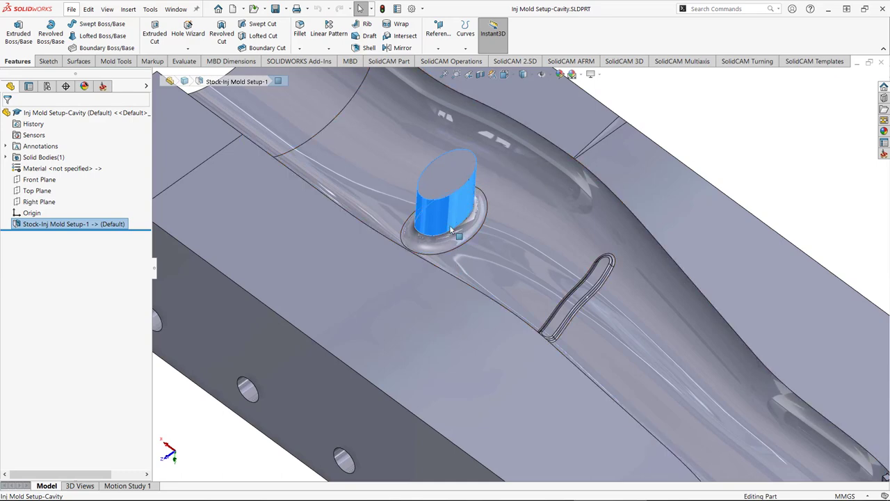
pyautogui.moveTo(580, 309); pyautogui.dragTo(540, 277, button='middle')
pyautogui.scroll(-3, 540, 277)
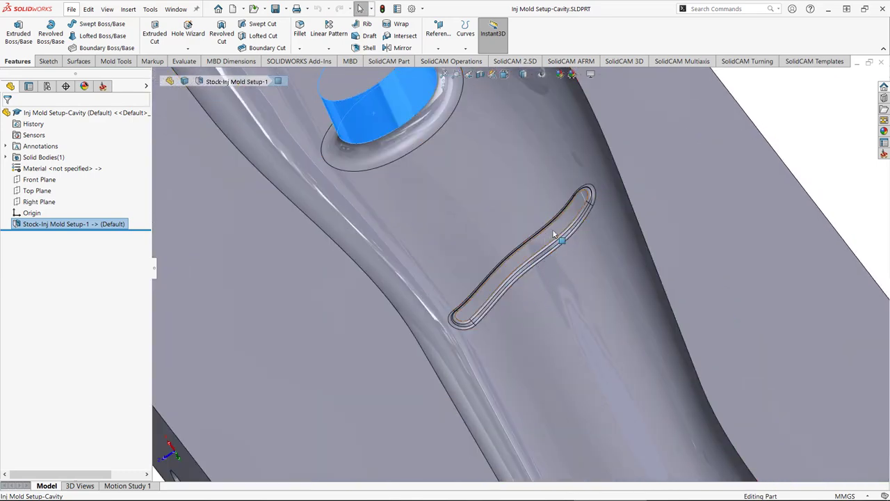
pyautogui.press('f')
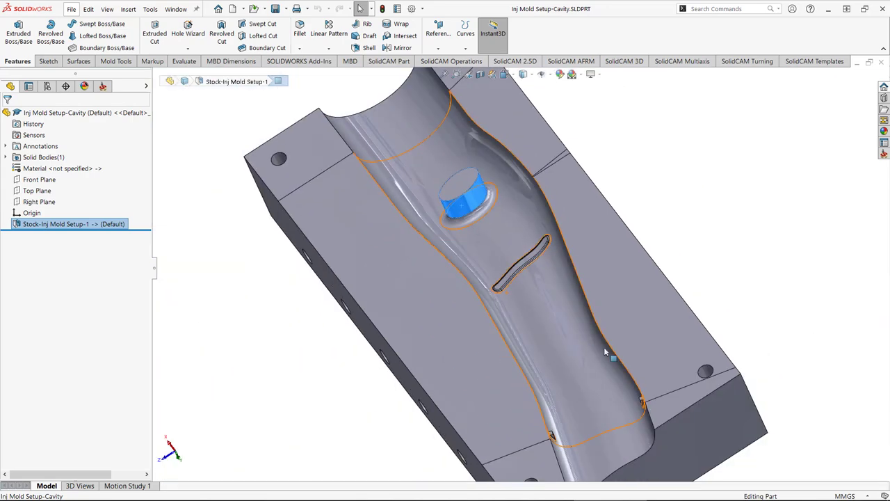
pyautogui.scroll(-10, 605, 361)
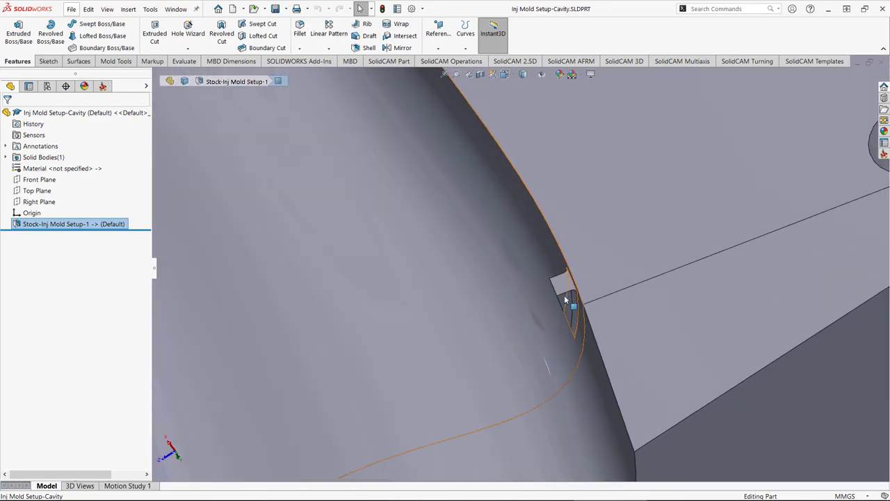
pyautogui.click(565, 303)
pyautogui.keyDown('ctrl'); pyautogui.click(562, 281); pyautogui.keyUp('ctrl')
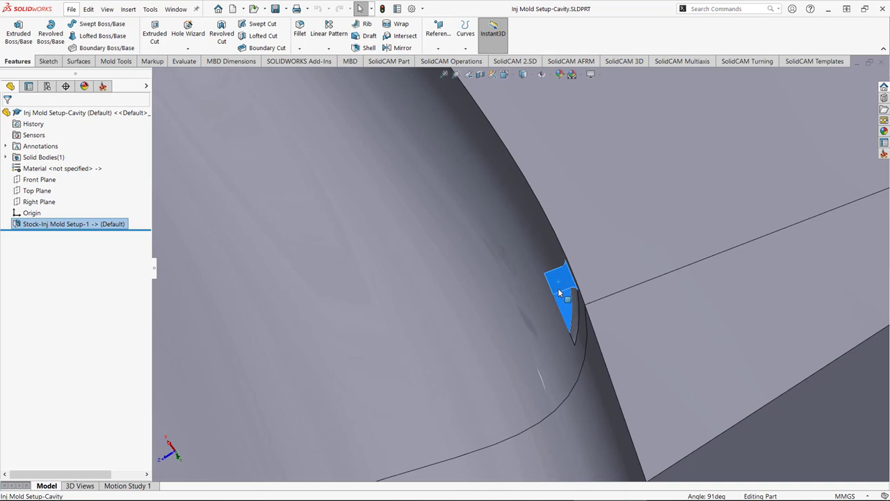
pyautogui.moveTo(563, 281); pyautogui.dragTo(559, 310, button='middle')
pyautogui.keyDown('ctrl'); pyautogui.click(547, 304); pyautogui.keyUp('ctrl')
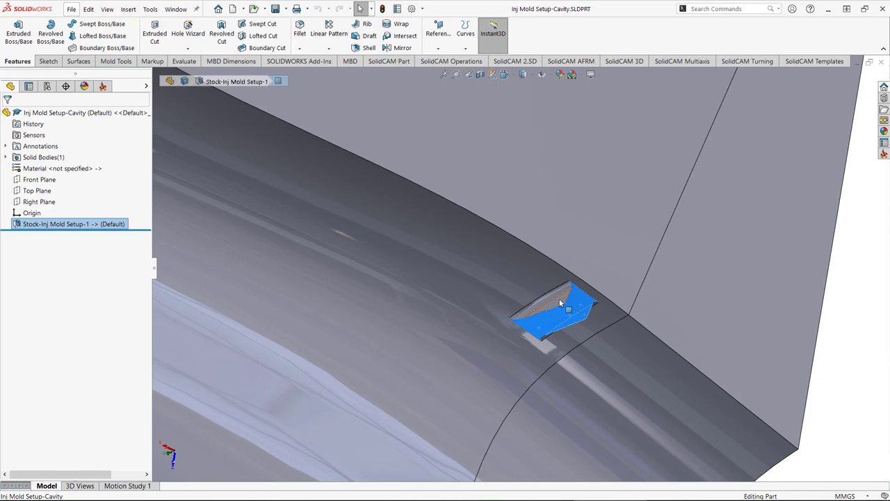
pyautogui.scroll(10, 560, 303)
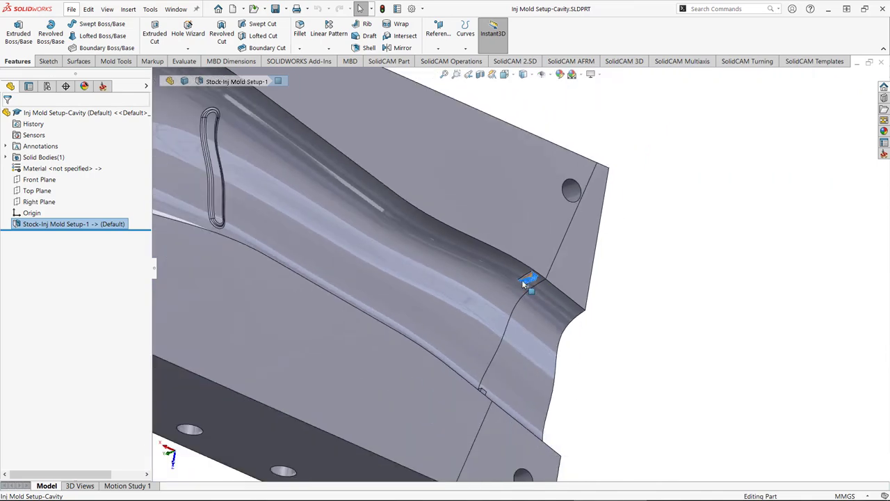
pyautogui.moveTo(506, 264); pyautogui.dragTo(467, 153, button='middle')
pyautogui.press('Escape')
pyautogui.moveTo(408, 213); pyautogui.dragTo(457, 246, button='middle')
pyautogui.scroll(-2, 457, 246)
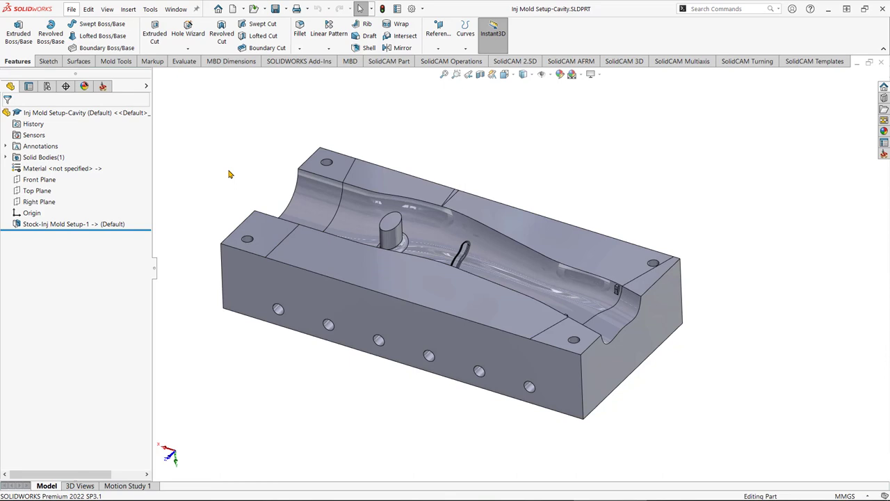
# - In Tools > Add-Ins, tick SolidCAM2021 in both the Active and Start Up columns
pyautogui.click(150, 9)
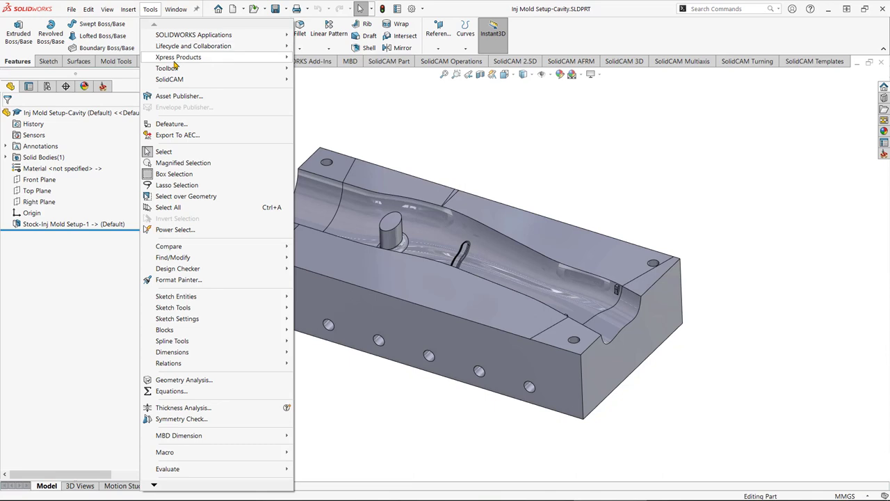
pyautogui.moveTo(178, 80)
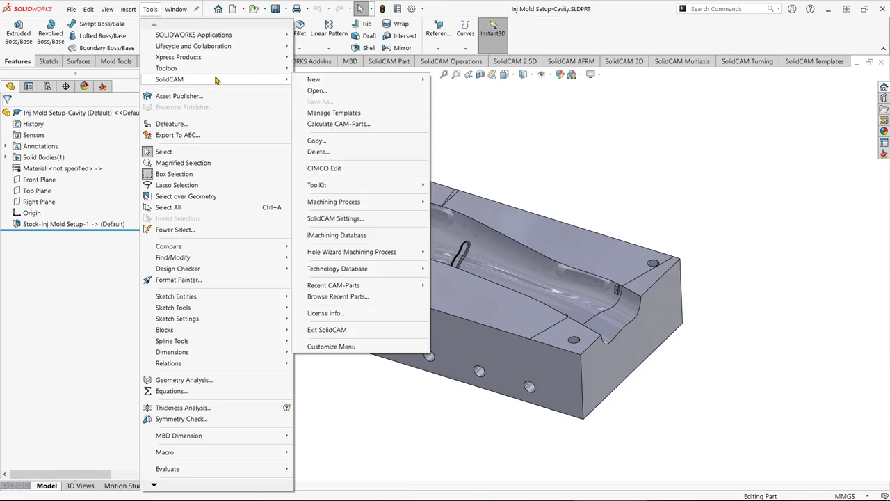
pyautogui.moveTo(343, 81)
pyautogui.click(563, 126)
pyautogui.click(150, 9)
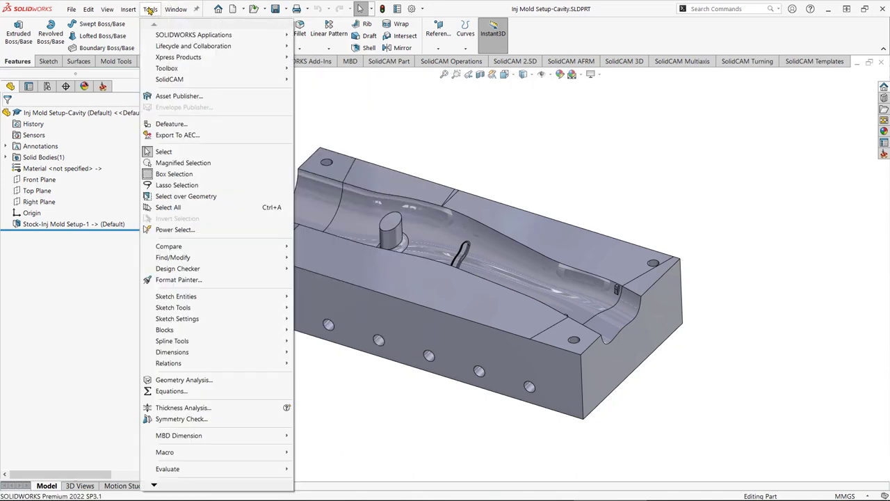
pyautogui.moveTo(158, 485)
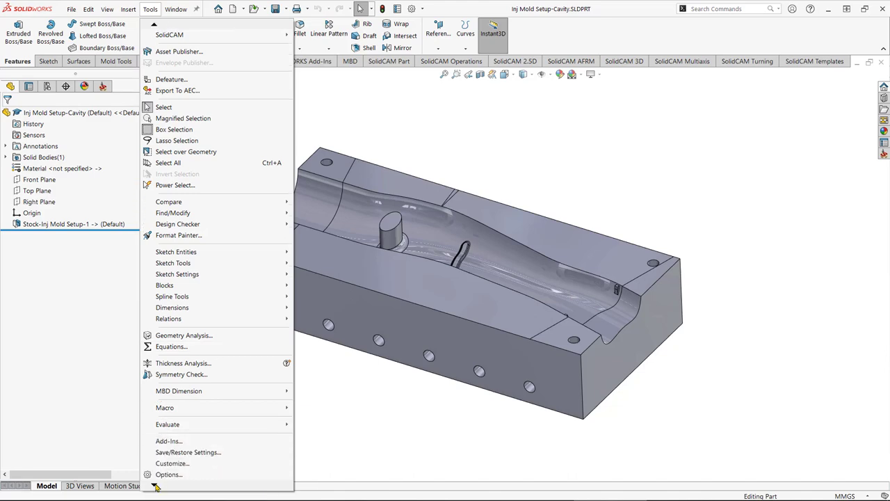
pyautogui.click(174, 424)
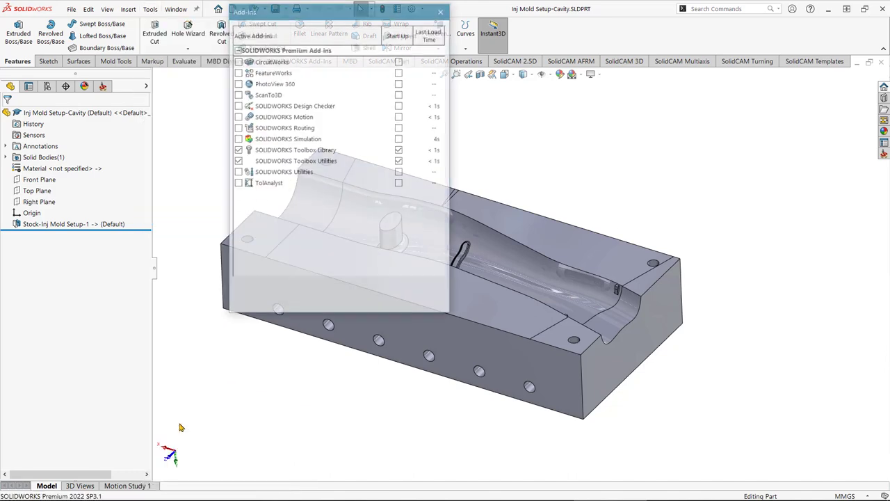
pyautogui.scroll(-5, 311, 214)
pyautogui.scroll(-1, 311, 214)
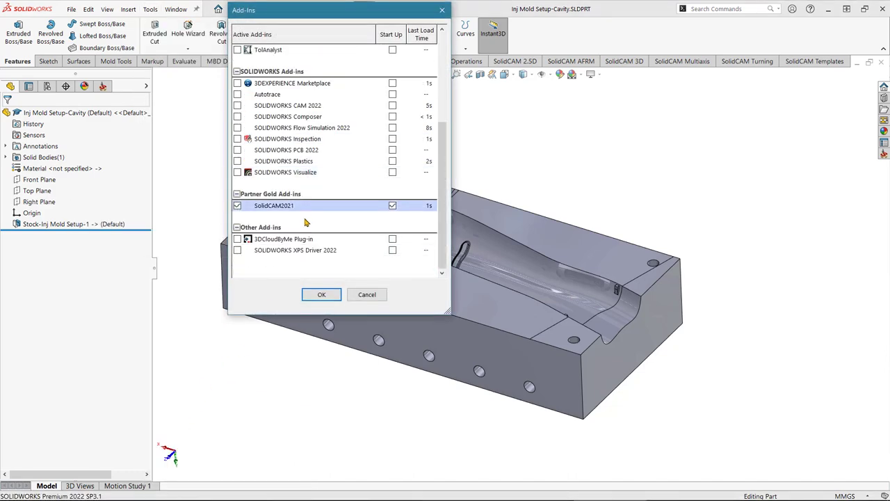
pyautogui.click(237, 206)
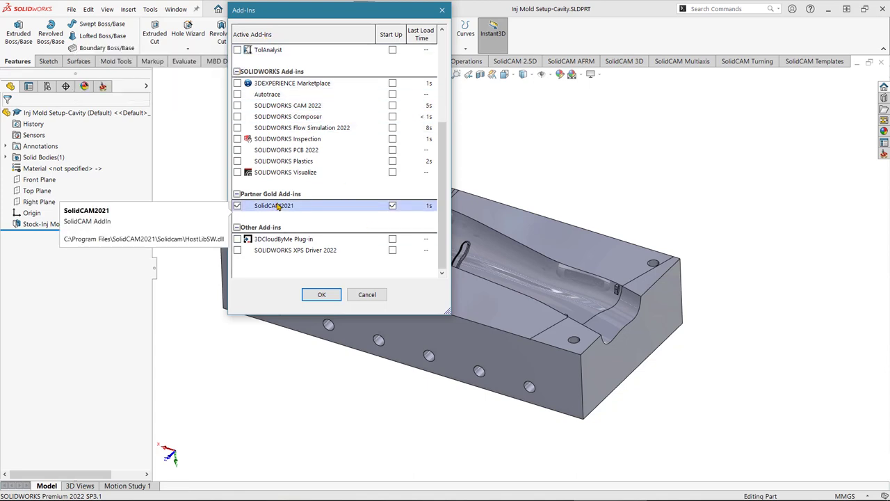
pyautogui.click(393, 206)
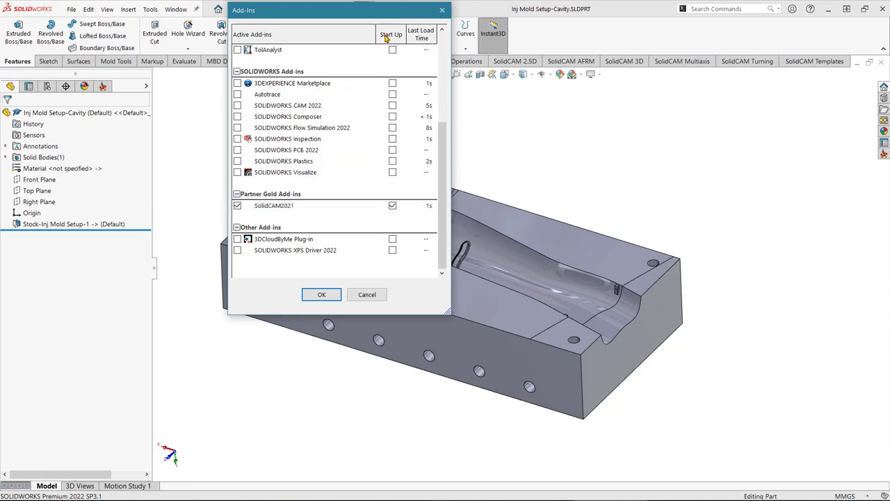
pyautogui.click(327, 297)
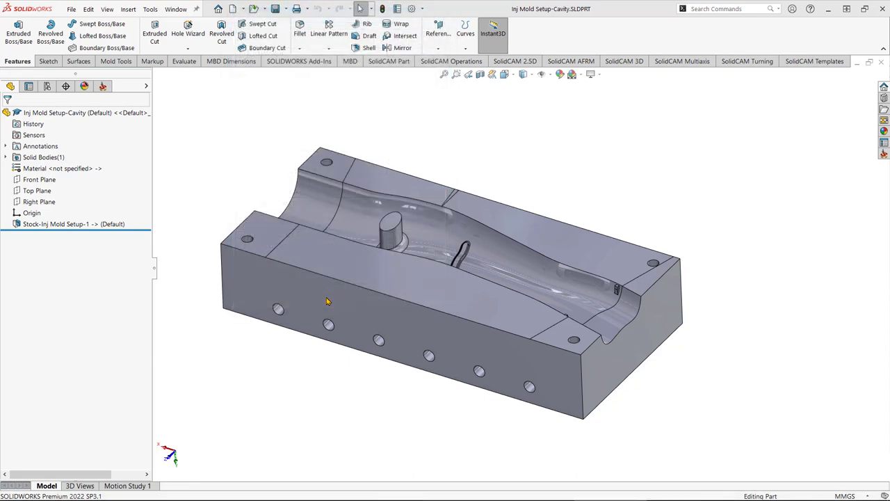
# - Choose Tools > SolidCAM > New > Milling
pyautogui.click(151, 10)
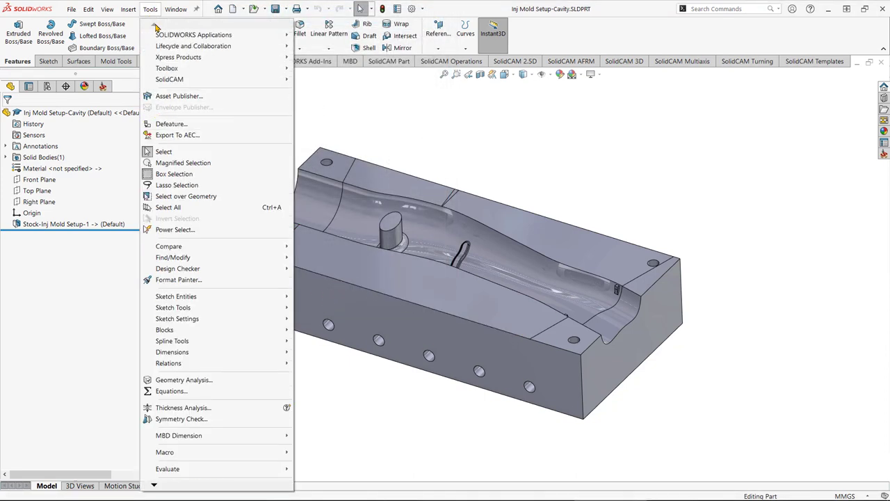
pyautogui.moveTo(313, 79)
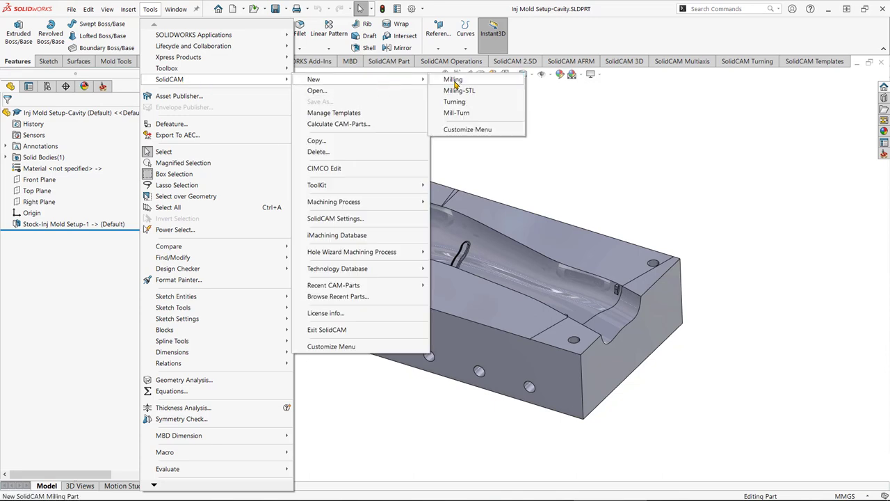
pyautogui.click(452, 81)
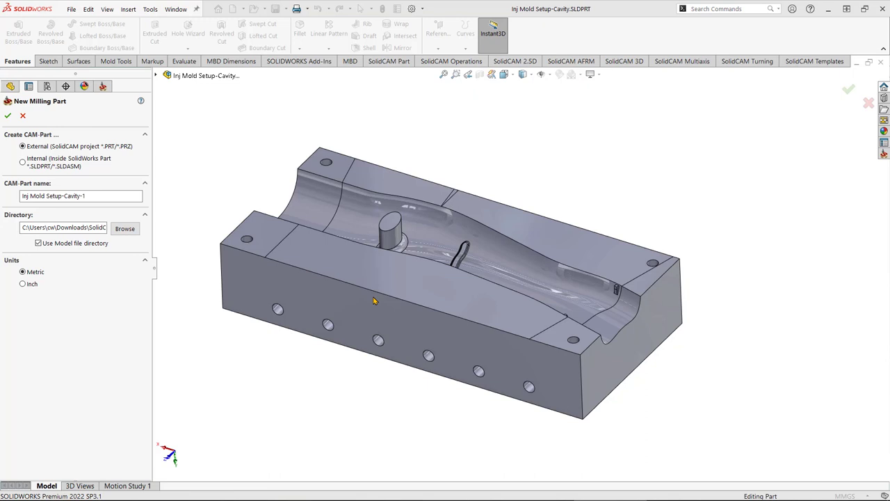
pyautogui.click(38, 243)
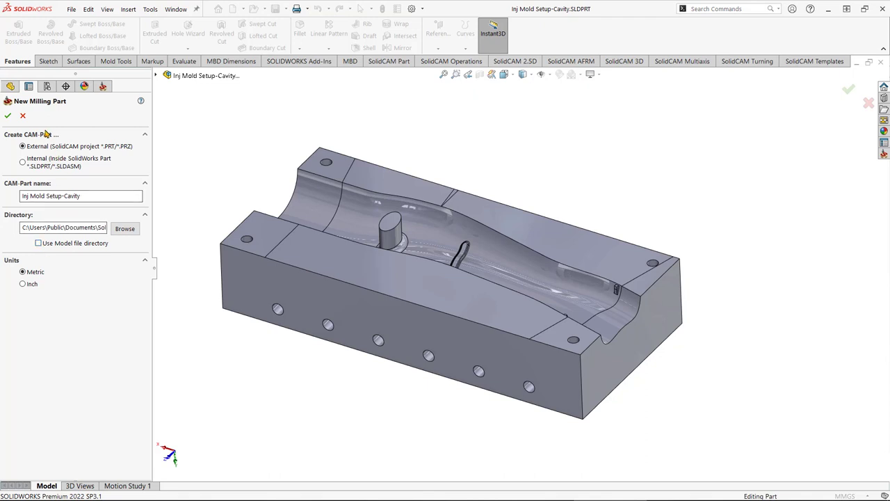
pyautogui.click(38, 243)
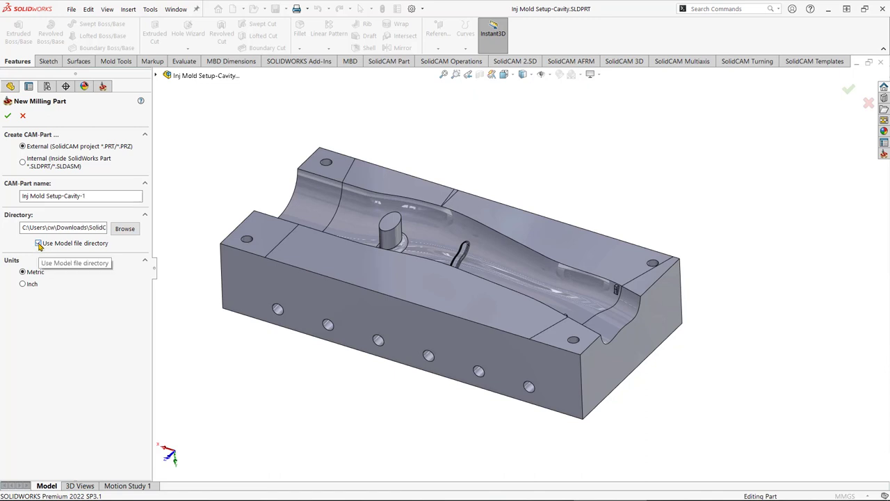
pyautogui.click(38, 244)
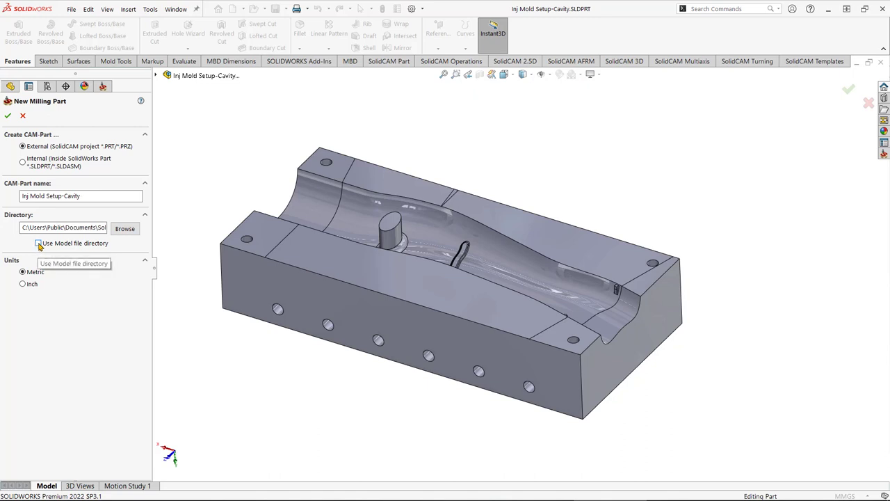
pyautogui.click(39, 244)
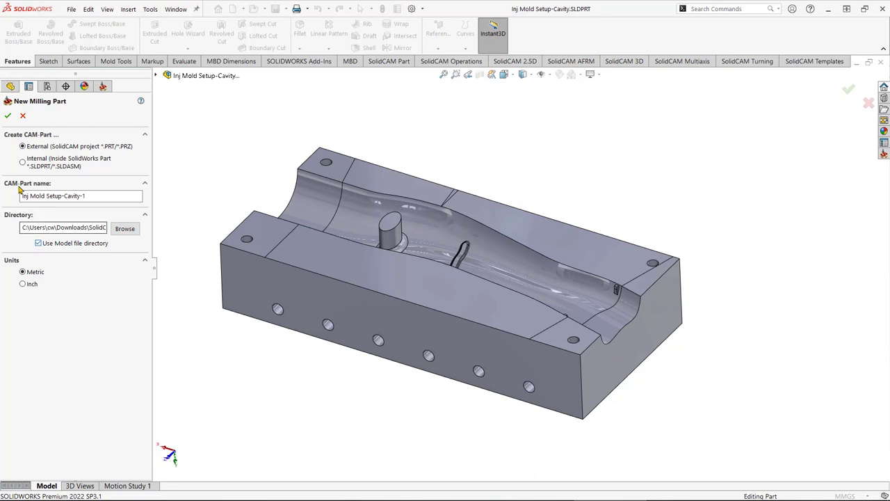
# - Confirm the New Milling Part to create CAM-part 'Inj Mold Setup-Cavity-1' in Metric units
pyautogui.click(8, 116)
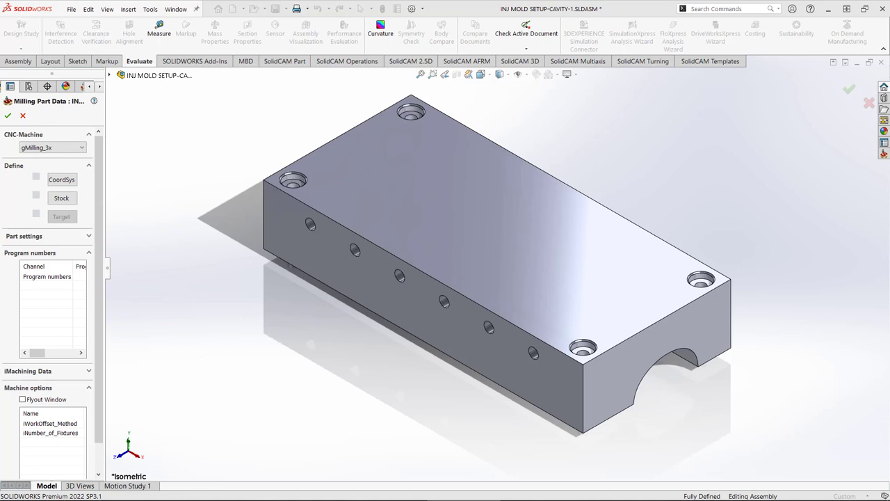
# - Start the CoordSys definition and rotate the block to show the cavity face
pyautogui.click(62, 180)
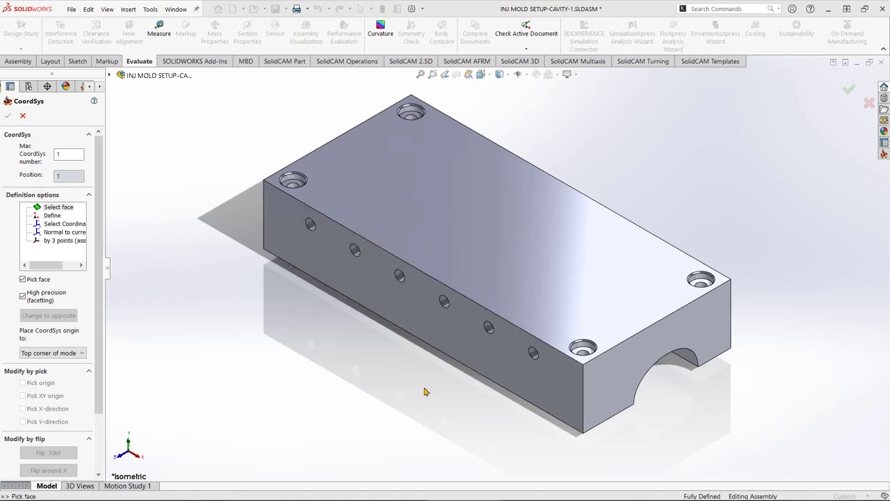
pyautogui.moveTo(425, 393); pyautogui.dragTo(497, 132, button='middle')
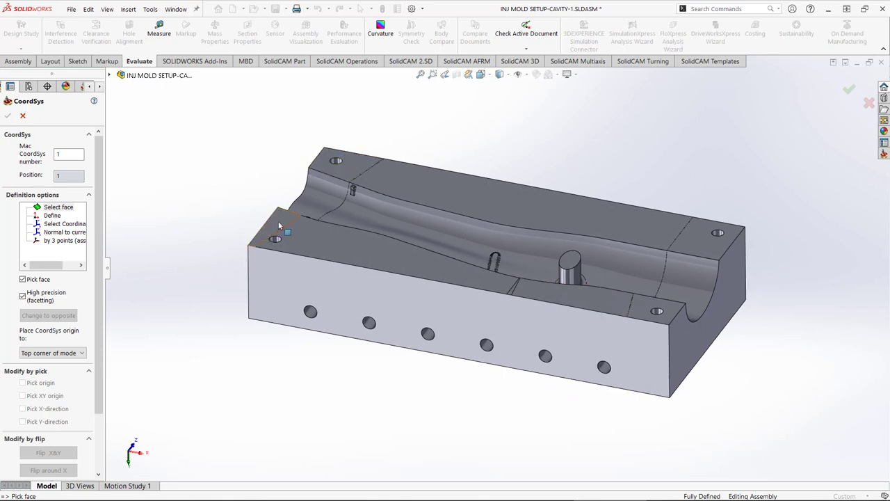
# - Pick the block's top face so the CoordSys origin sits at the model's top corner
pyautogui.click(699, 243)
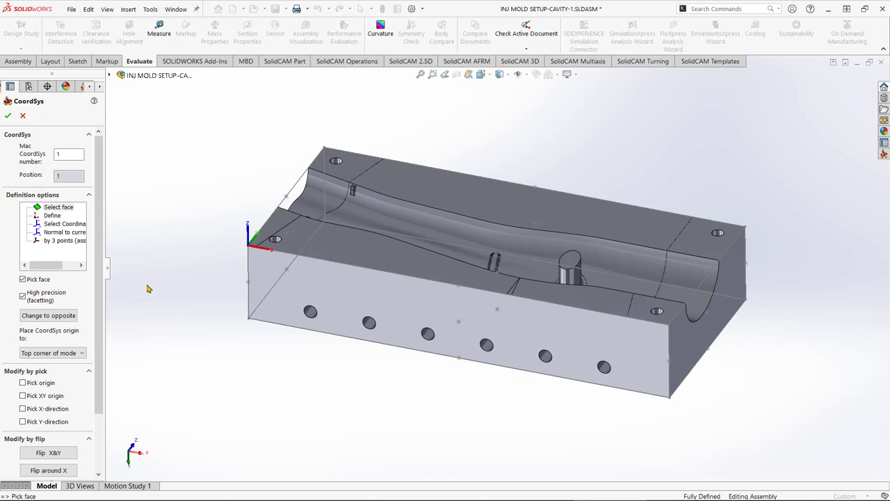
# - Inspect the coordinate origin on the mold from several angles and confirm the CoordSys placement
pyautogui.moveTo(290, 323)
pyautogui.mouseDown(button='middle')
pyautogui.moveTo(283, 302)
pyautogui.moveTo(275, 315)
pyautogui.mouseUp(button='middle')
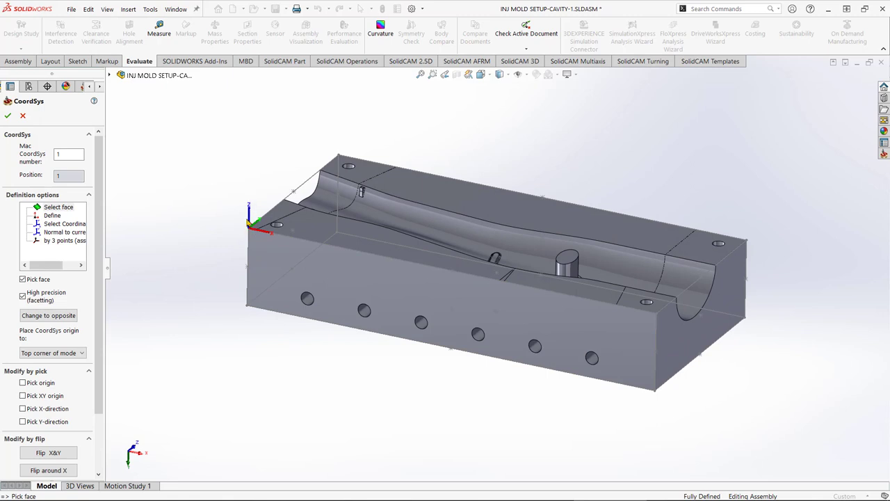
pyautogui.moveTo(246, 206); pyautogui.dragTo(255, 228, button='middle')
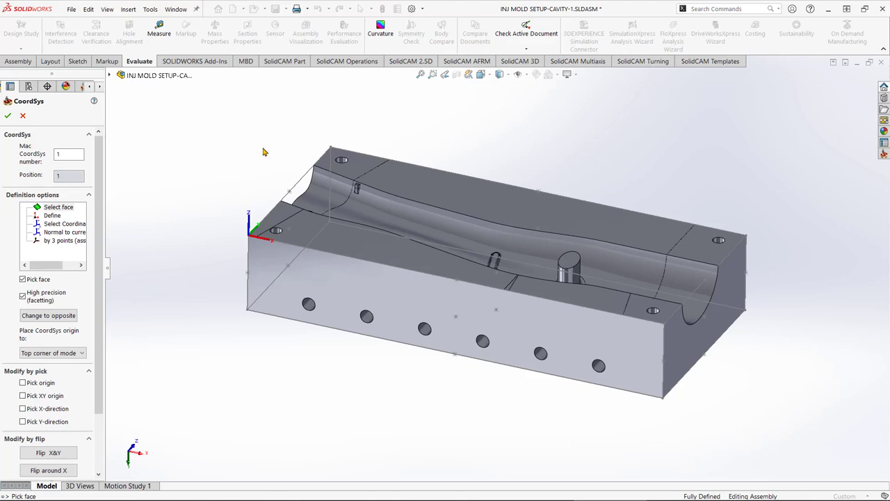
pyautogui.moveTo(265, 153); pyautogui.dragTo(278, 156, button='middle')
pyautogui.moveTo(291, 194); pyautogui.dragTo(277, 301, button='middle')
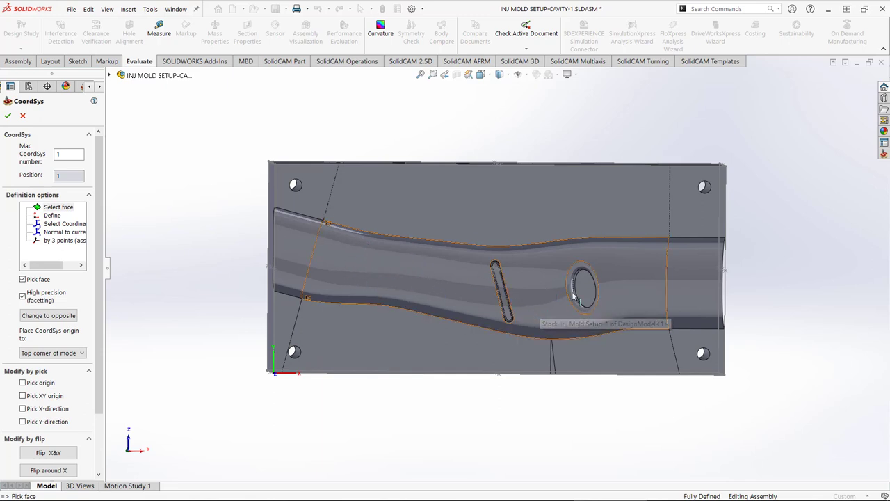
pyautogui.moveTo(383, 297); pyautogui.dragTo(351, 131, button='middle')
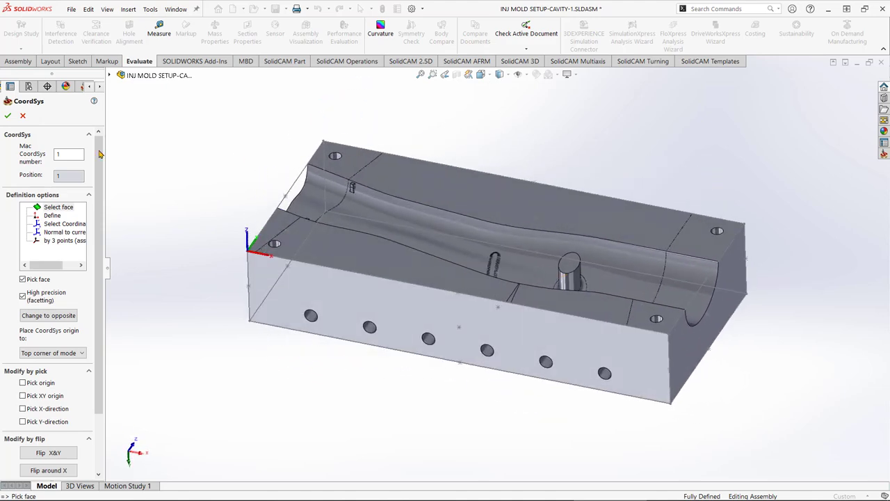
pyautogui.click(8, 118)
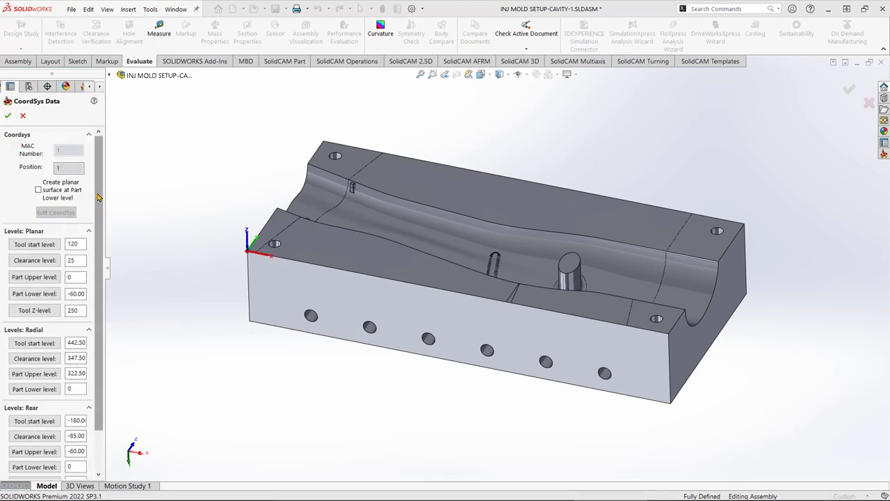
# - Accept the MAC 1 default levels: tool start 120, clearance 25, part lower -60
pyautogui.scroll(-2, 98, 197)
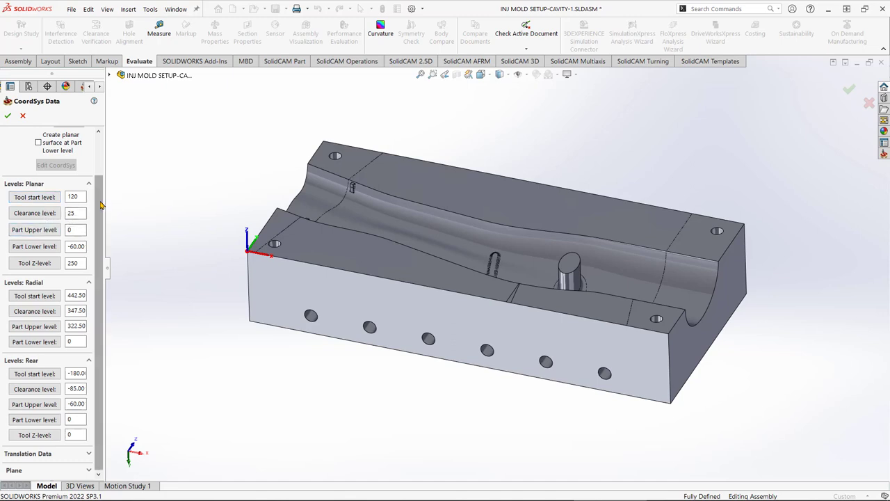
pyautogui.scroll(2, 102, 161)
pyautogui.click(8, 116)
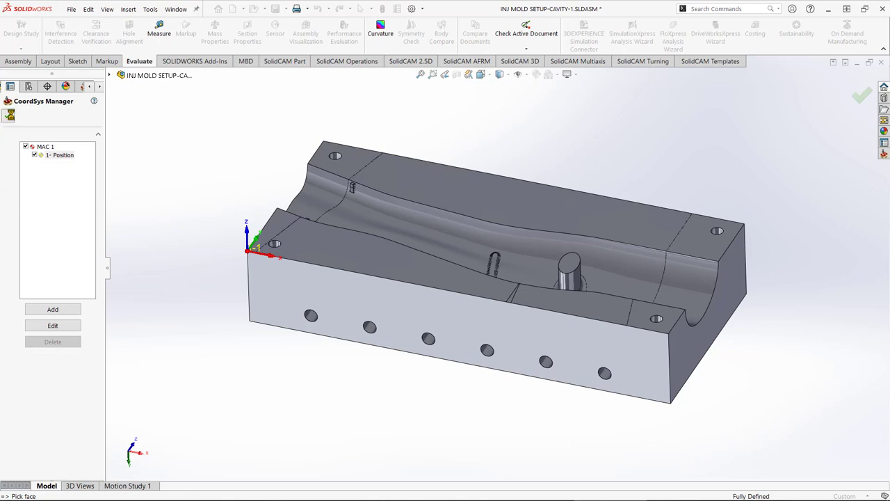
# - Close the CoordSys Manager with MAC 1 and its 1- Position entry accepted
pyautogui.click(8, 115)
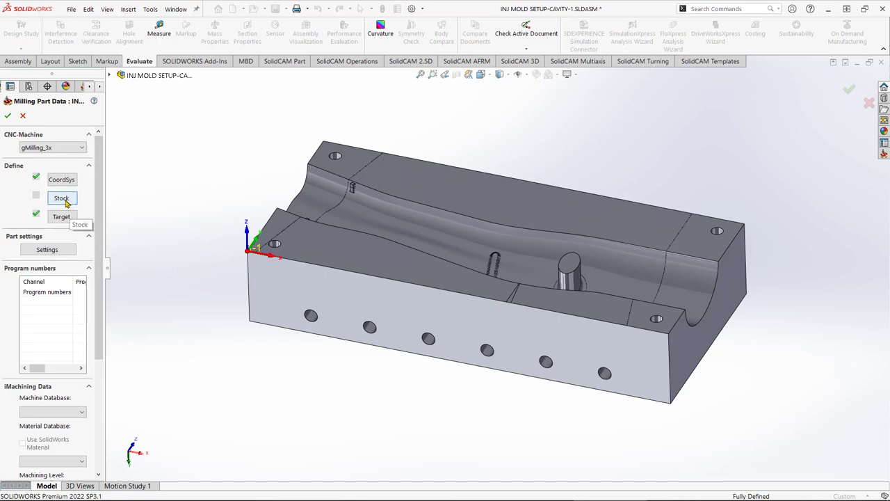
# - Create a box stock around Solid 1 and inspect its green bounding box from front and isometric
pyautogui.press('Return')
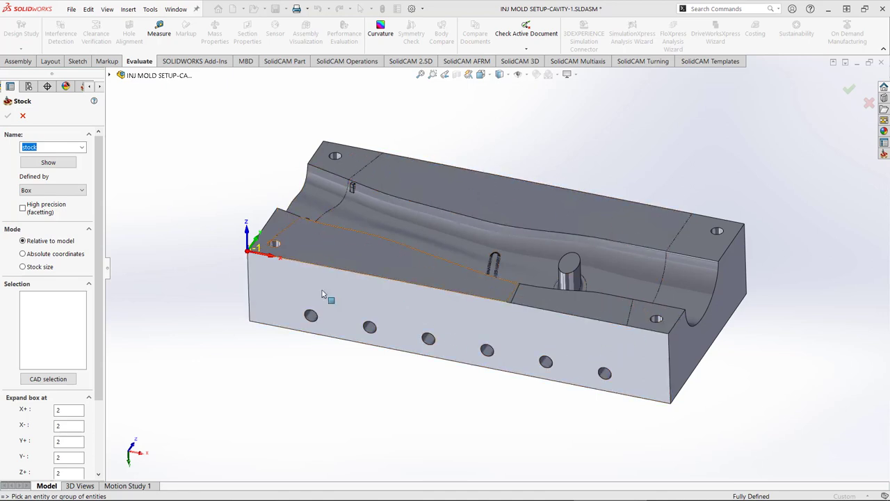
pyautogui.click(531, 249)
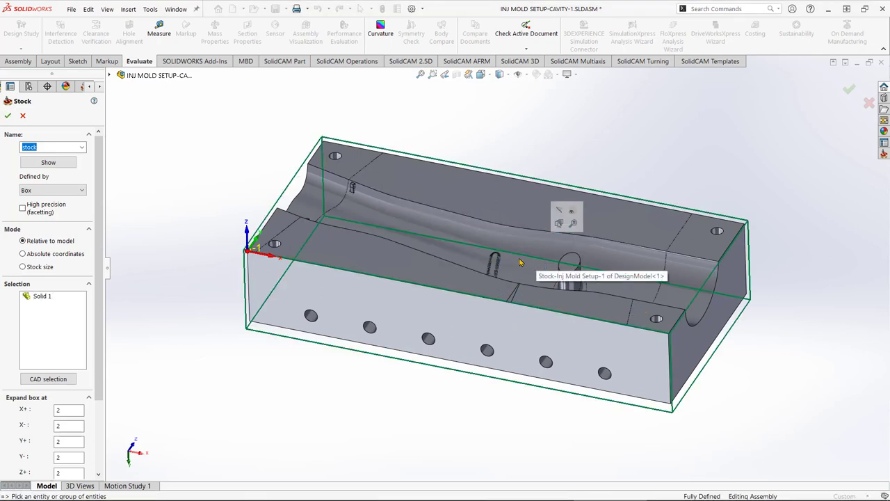
pyautogui.moveTo(634, 379); pyautogui.dragTo(581, 374, button='middle')
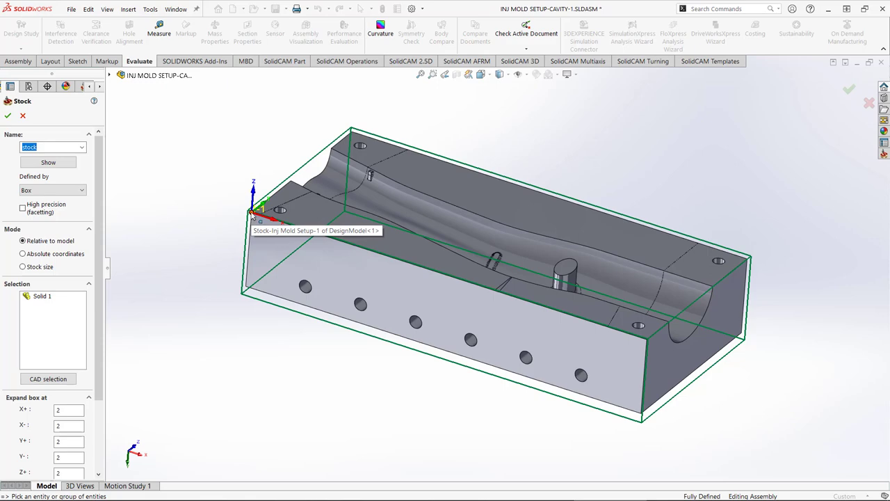
pyautogui.moveTo(254, 205); pyautogui.dragTo(486, 181, button='middle')
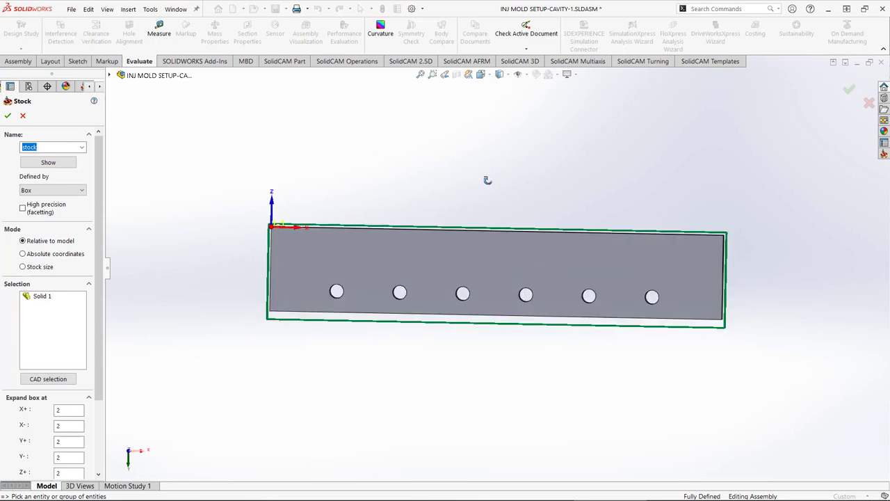
pyautogui.scroll(-6, 726, 233)
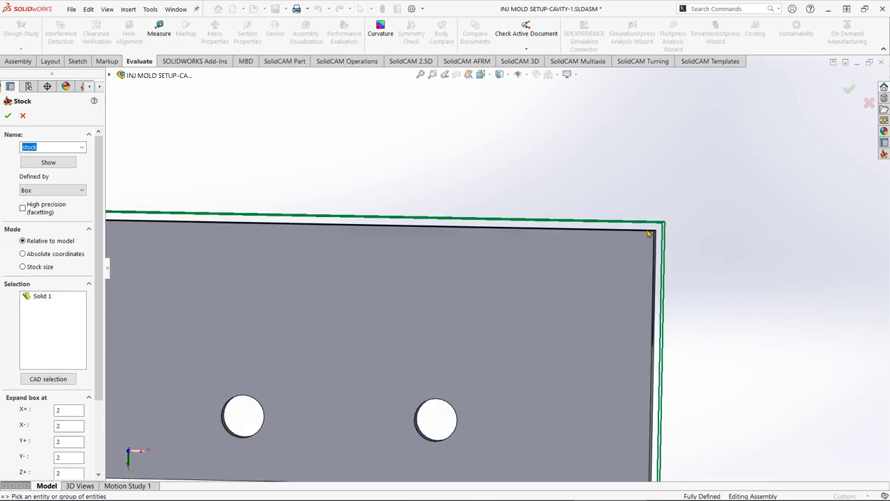
pyautogui.scroll(5, 671, 299)
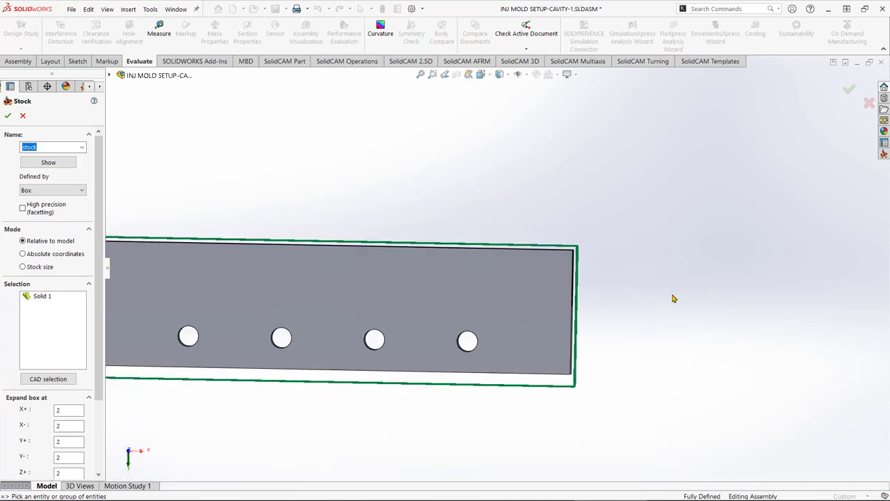
pyautogui.scroll(4, 507, 334)
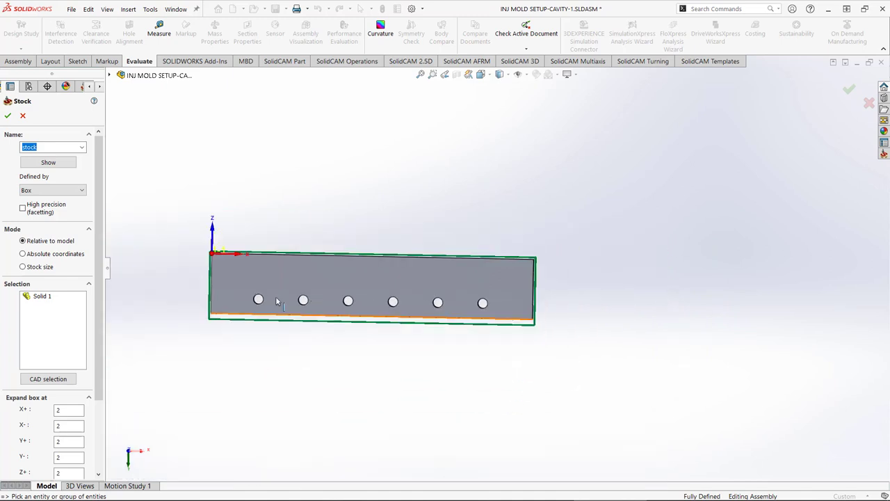
pyautogui.hotkey('ctrl', '7')
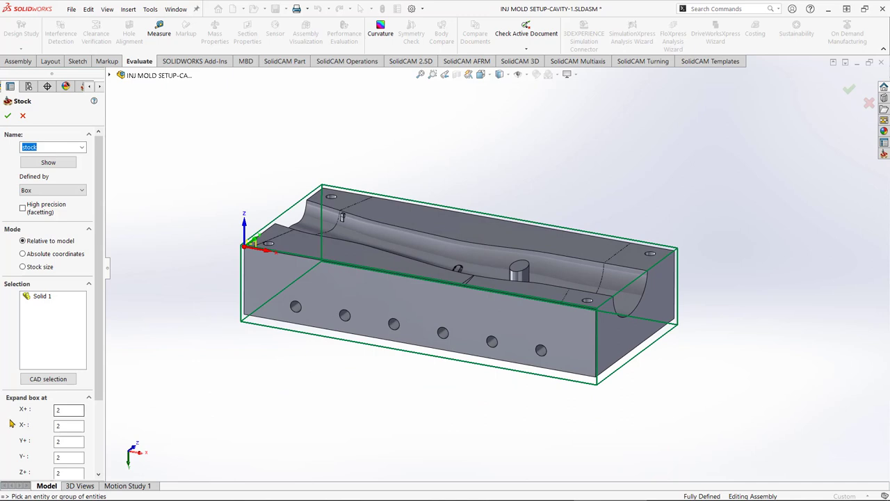
pyautogui.scroll(-3, 36, 391)
# - Set the stock's Z- expansion to 6, keeping 2 per side, and check the box bottom
pyautogui.click(74, 316)
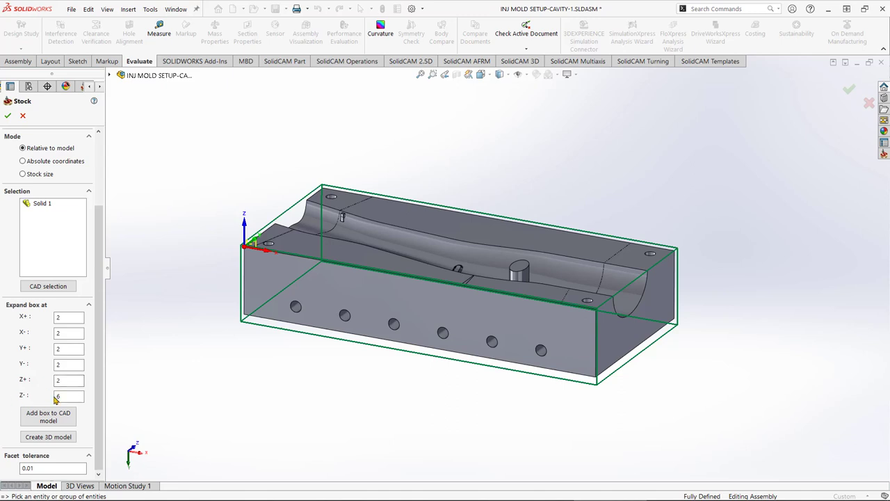
pyautogui.moveTo(330, 347); pyautogui.dragTo(356, 293, button='middle')
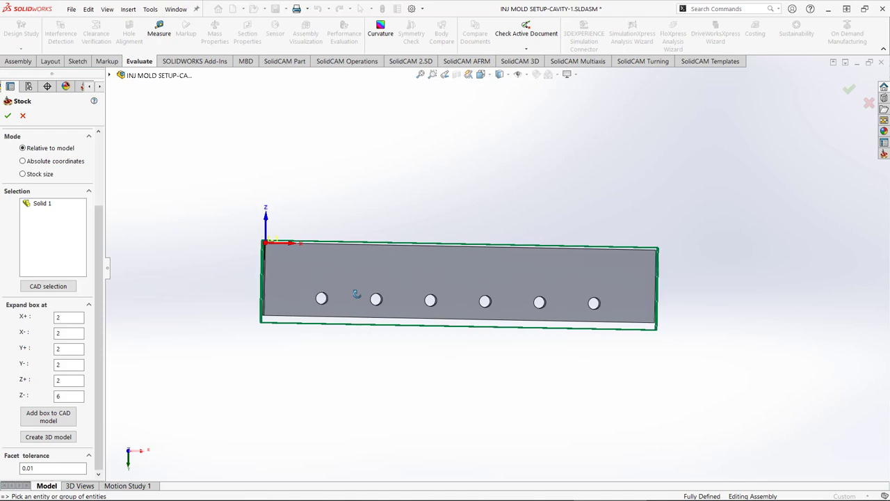
pyautogui.scroll(-5, 353, 297)
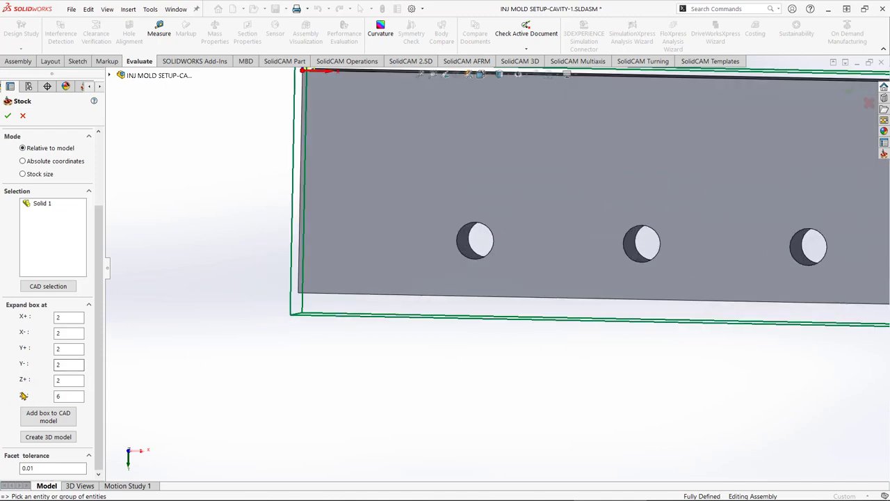
pyautogui.scroll(3, 409, 275)
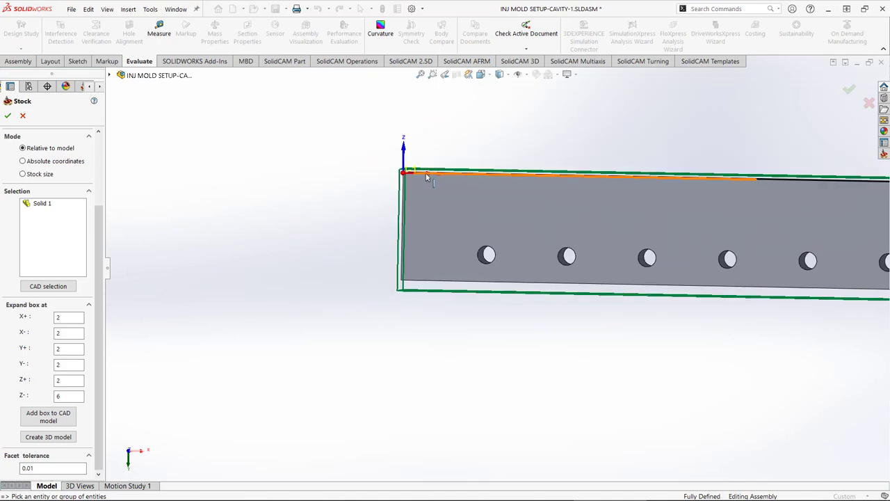
# - Change the stock expansion to Z- 10 and Z+ 4, keeping 2 on X and Y
pyautogui.moveTo(573, 241); pyautogui.dragTo(667, 236, button='middle')
pyautogui.doubleClick(74, 395)
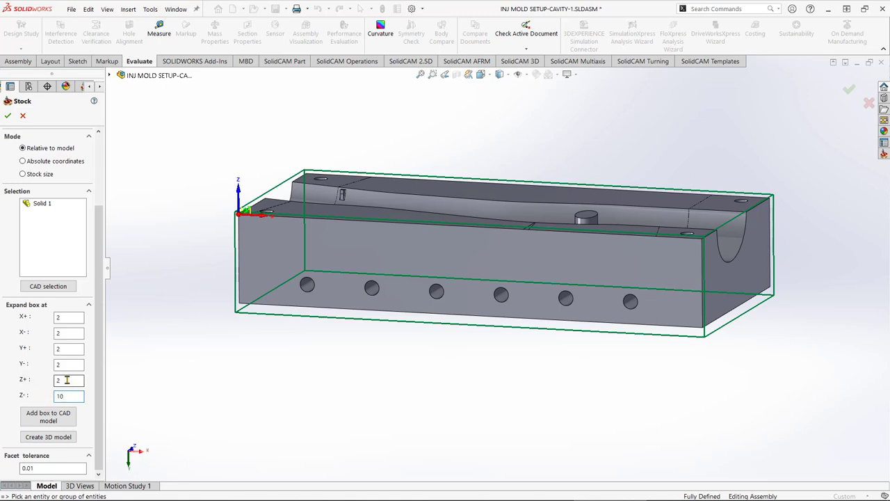
pyautogui.doubleClick(67, 380)
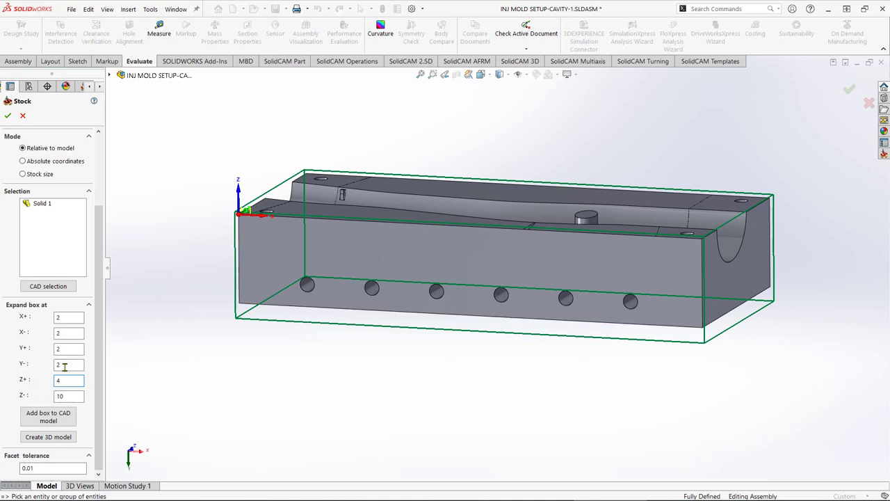
pyautogui.doubleClick(71, 365)
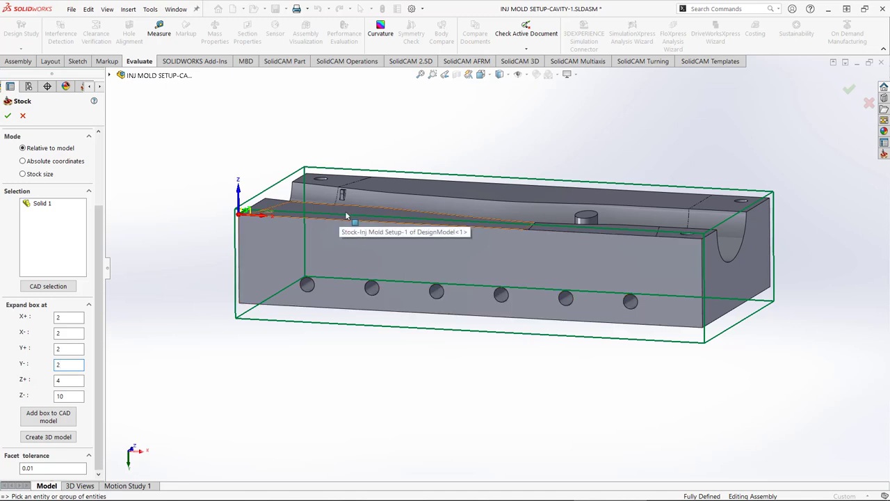